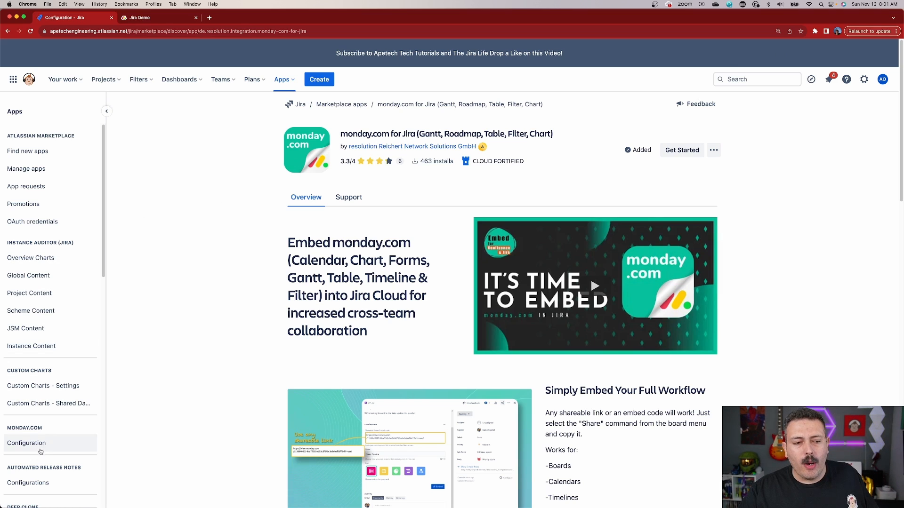
# Step: Start a new connection in the monday.com app configuration and name it "monday to jira"
pyautogui.click(34, 445)
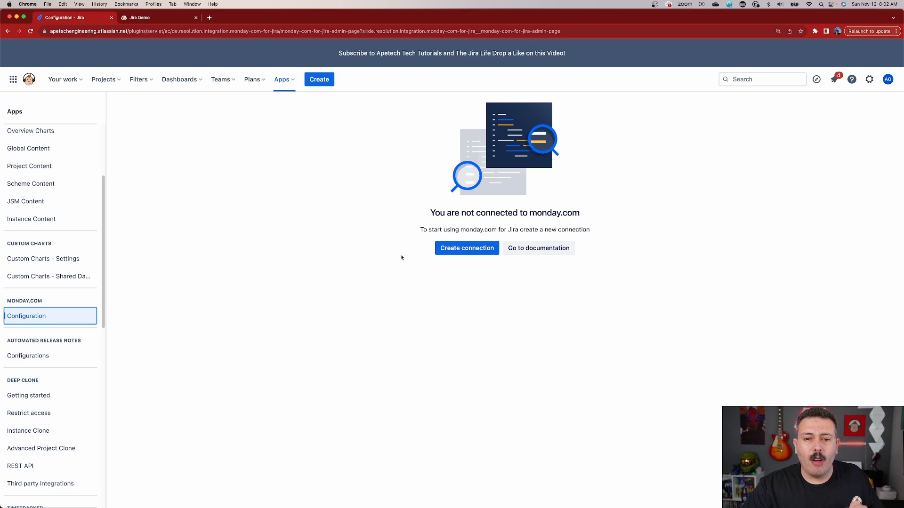
pyautogui.click(468, 253)
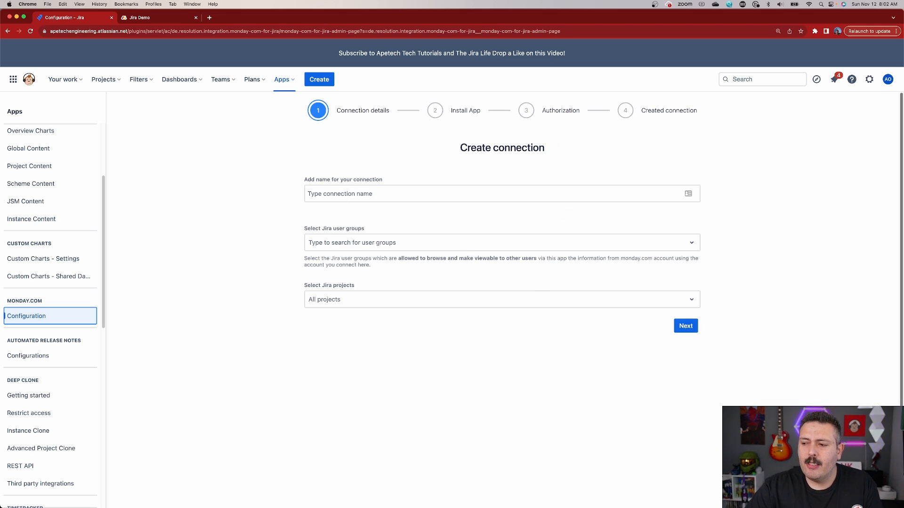
pyautogui.click(452, 194)
pyautogui.write('monday to jira')
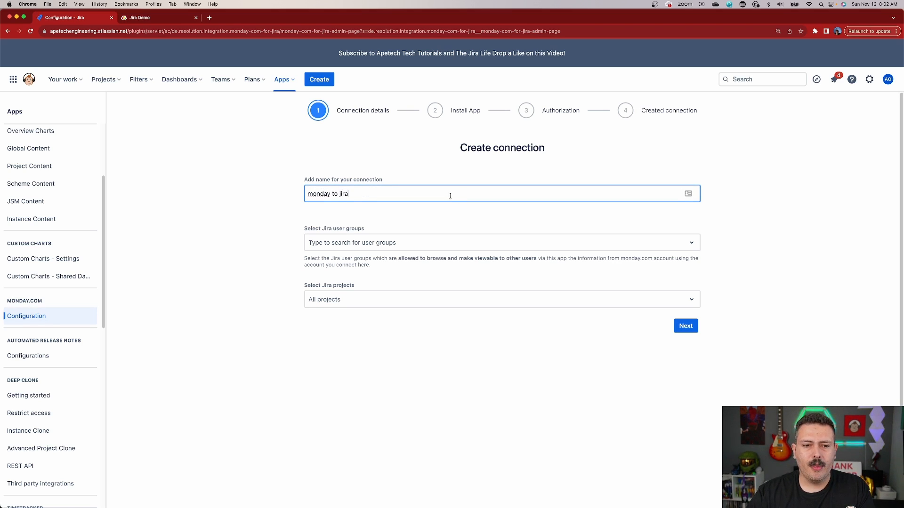
# Step: Allow the site-admins Jira user group to browse and share monday.com information through the connection
pyautogui.click(374, 244)
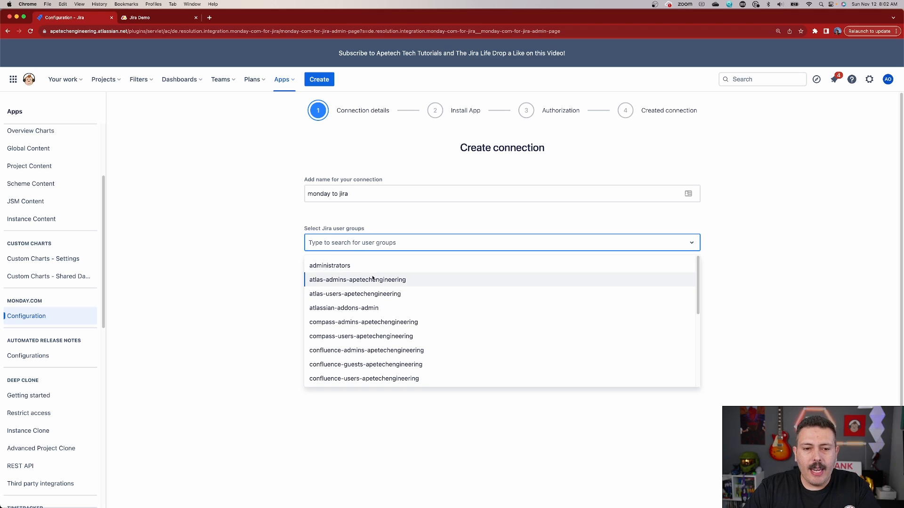
pyautogui.scroll(-3, 389, 282)
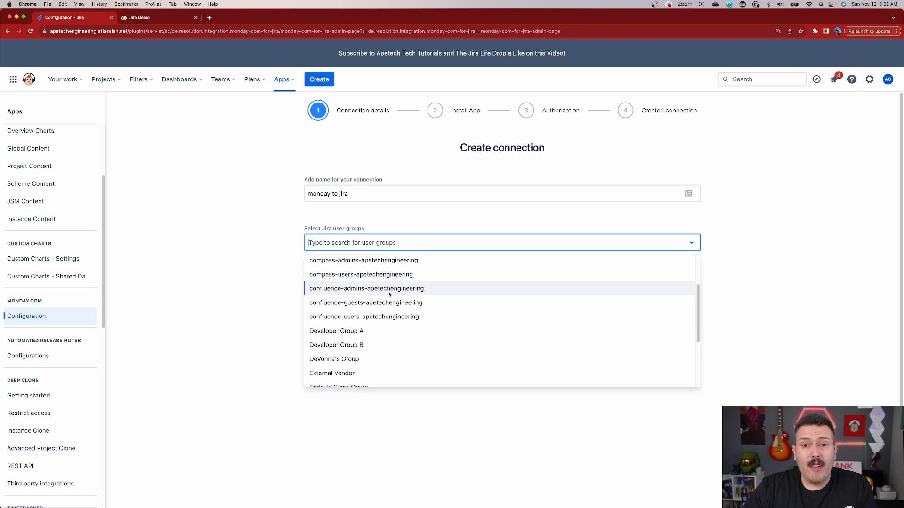
pyautogui.scroll(-4, 424, 311)
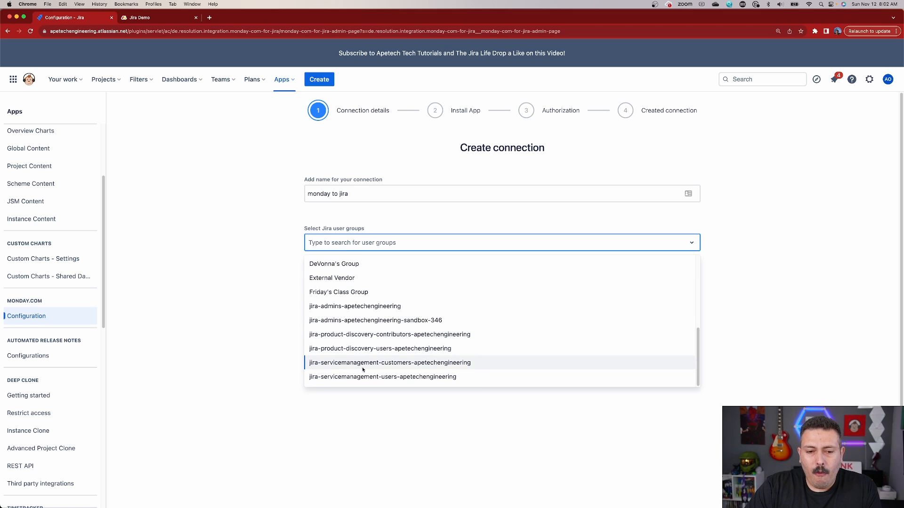
pyautogui.scroll(5, 430, 353)
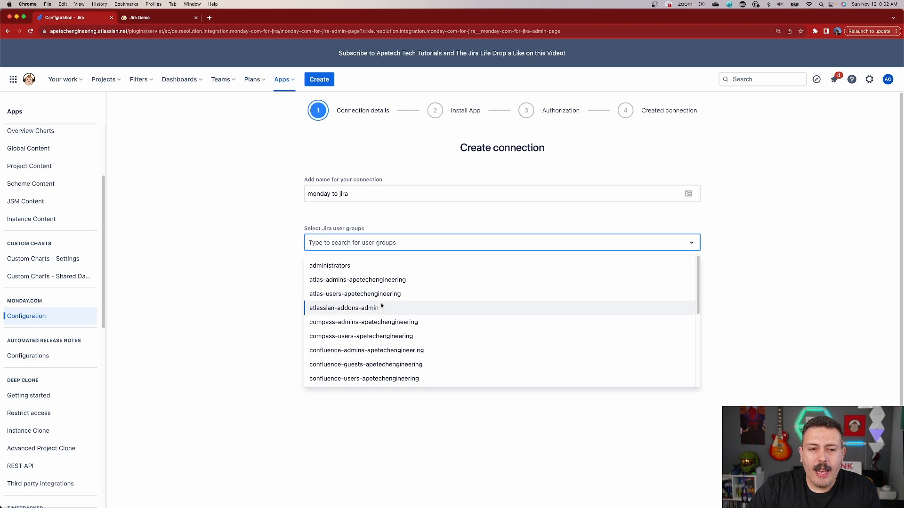
pyautogui.scroll(-4, 381, 306)
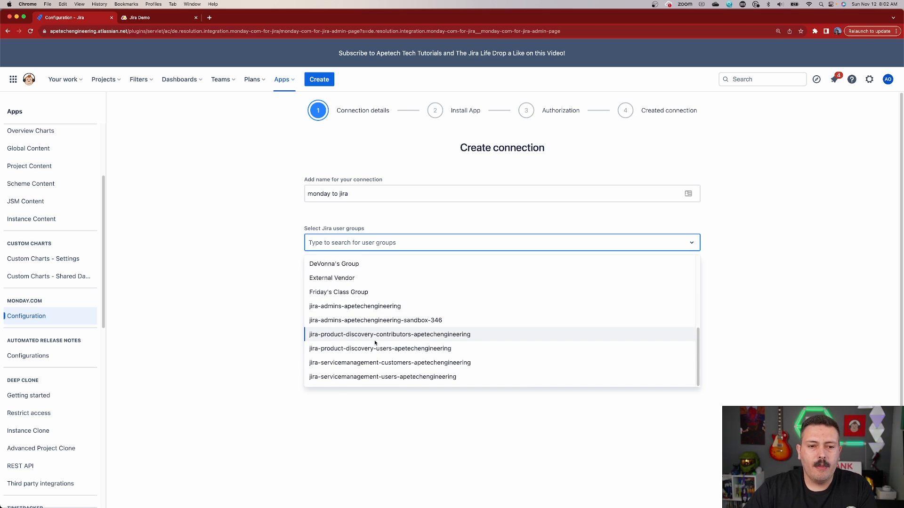
pyautogui.write('site')
pyautogui.click(329, 265)
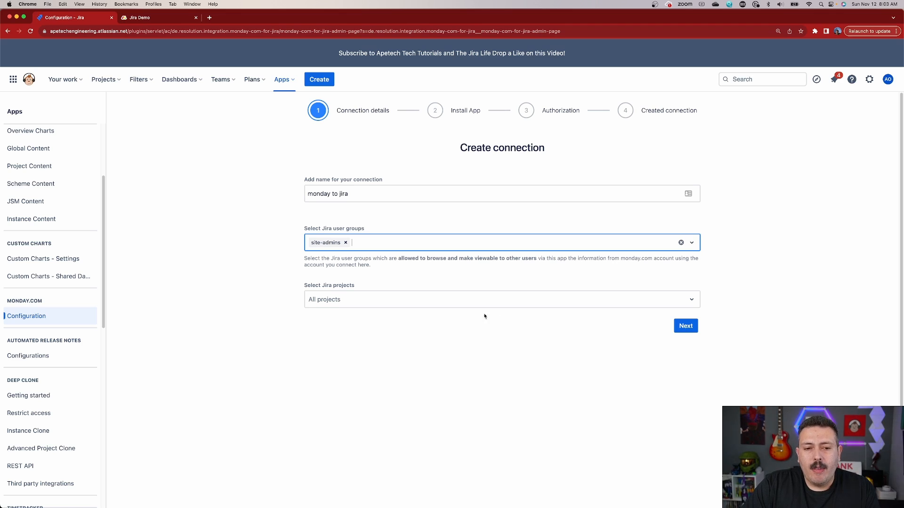
# Step: Restrict the connection to the "demo how jira works" project and proceed to the app installation stage
pyautogui.click(369, 305)
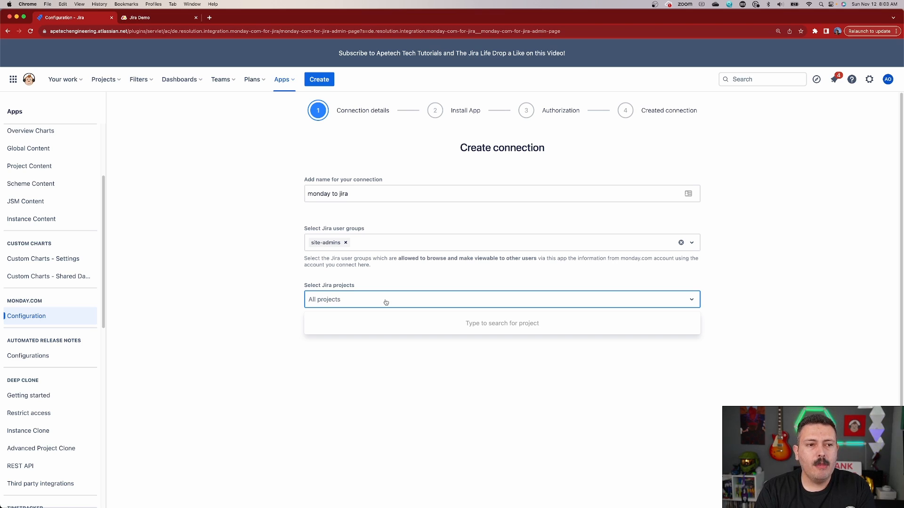
pyautogui.click(105, 79)
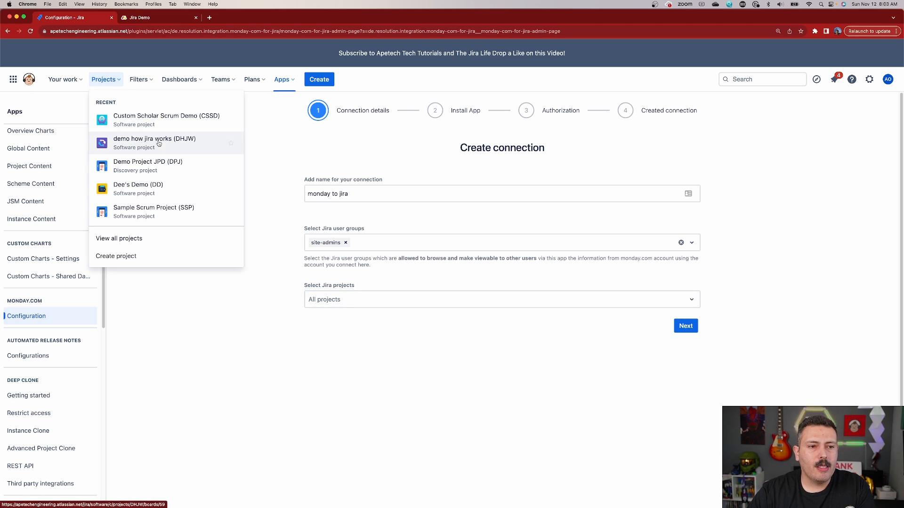
pyautogui.click(370, 304)
pyautogui.write('demo')
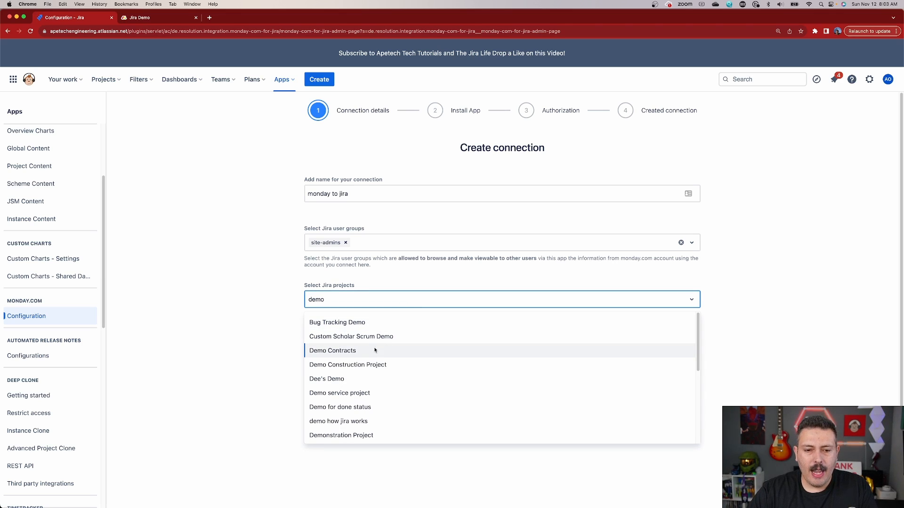
pyautogui.click(337, 420)
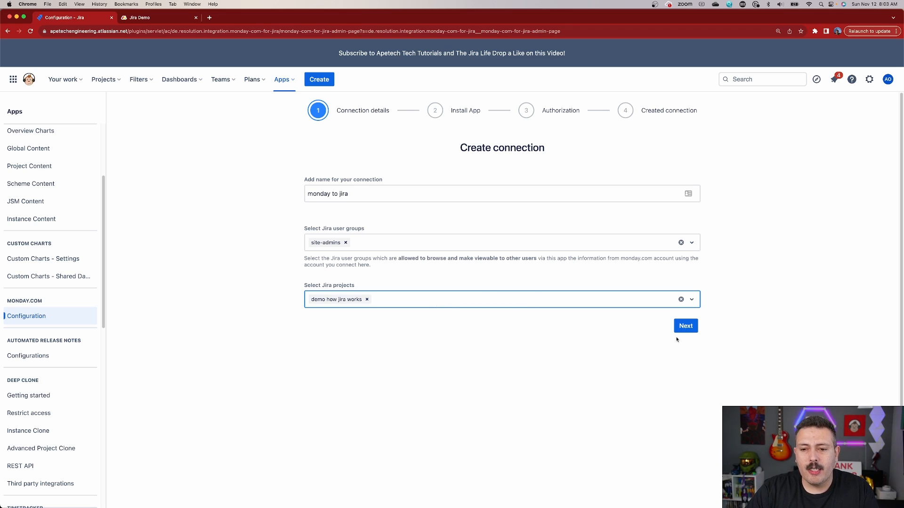
pyautogui.click(685, 326)
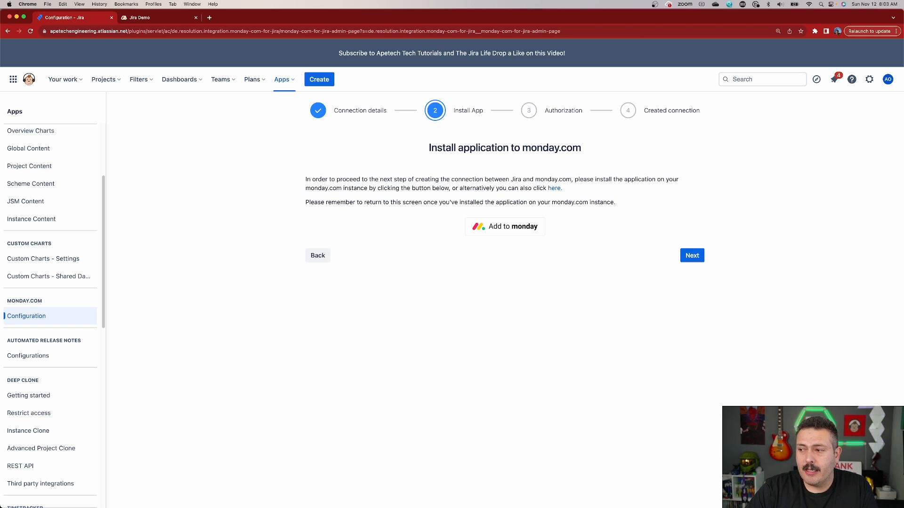
# Step: Install monday.com for Jira on the monday.com account for all workspaces, and continue the Jira connection setup to authorization
pyautogui.click(504, 228)
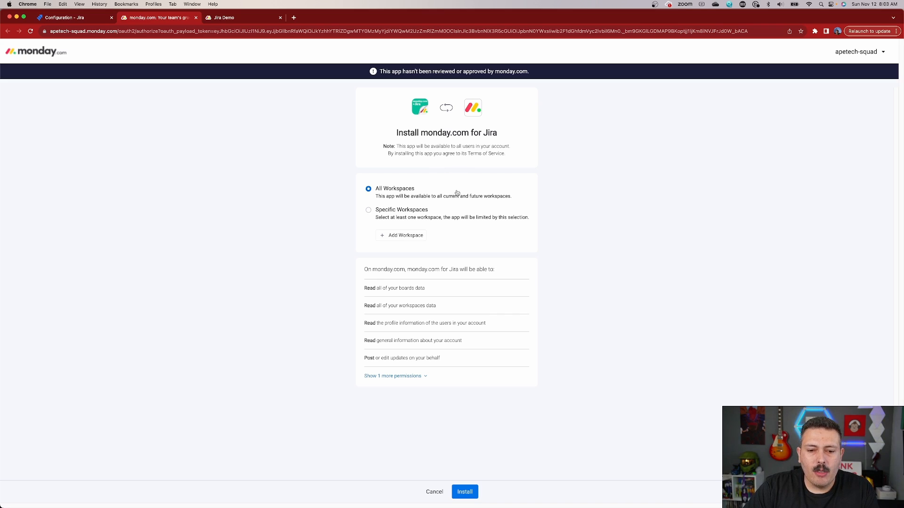
pyautogui.click(467, 494)
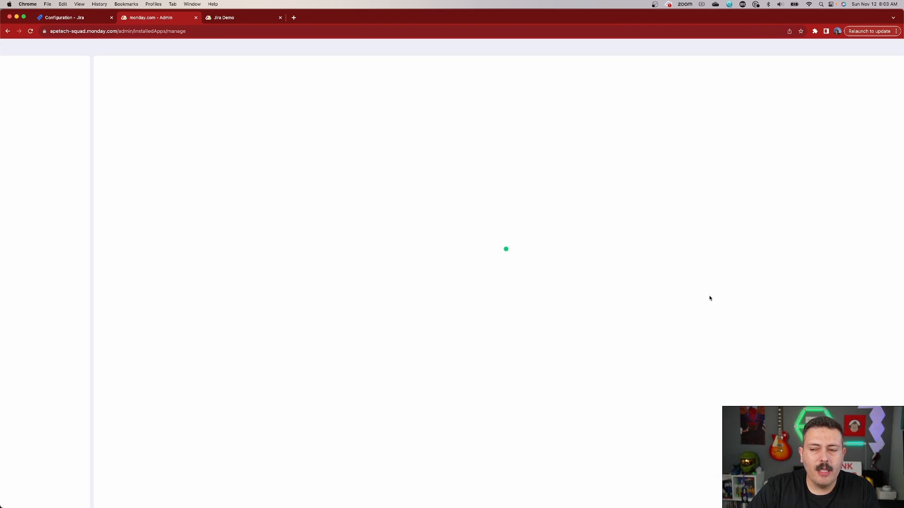
pyautogui.click(67, 19)
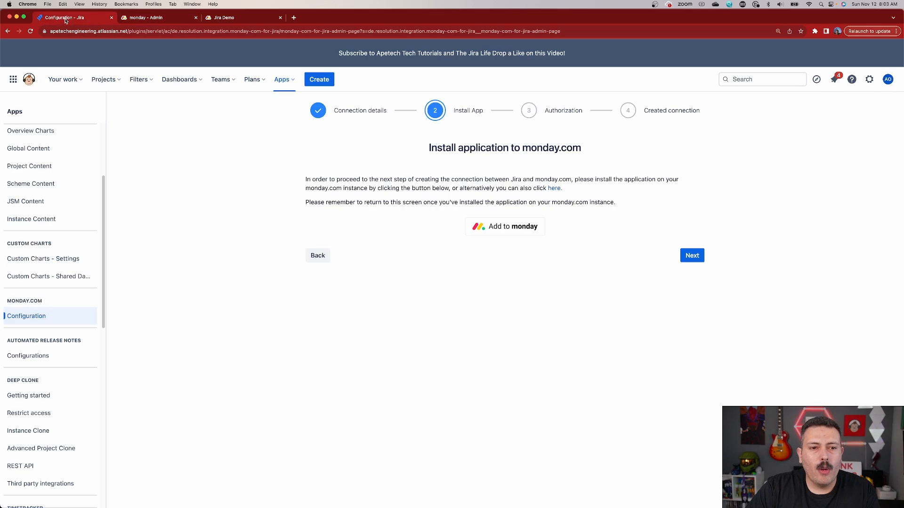
pyautogui.click(697, 256)
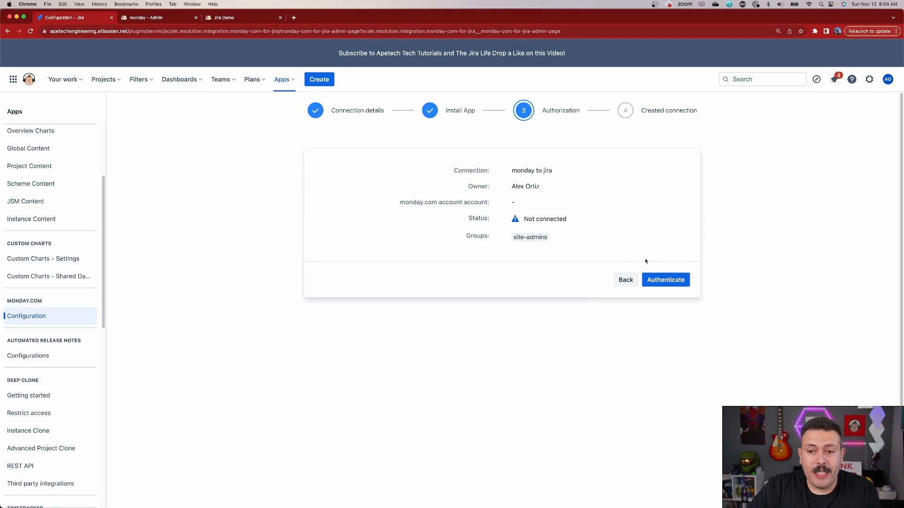
# Step: Authenticate the connection by authorizing monday.com for Jira on the monday.com account, and finish the setup
pyautogui.click(665, 280)
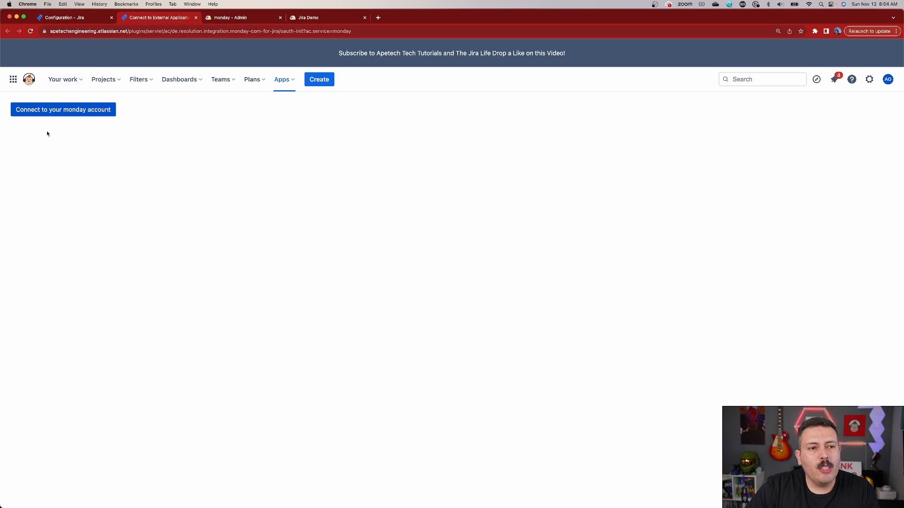
pyautogui.click(40, 112)
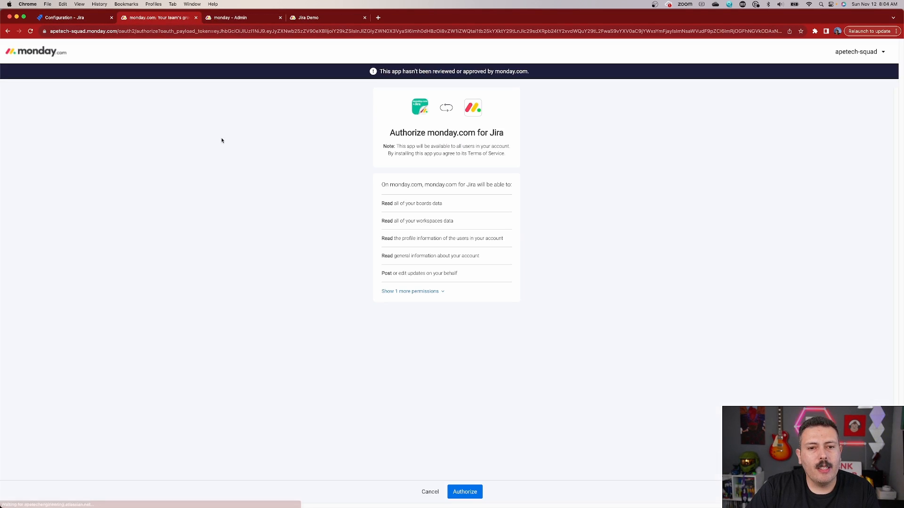
pyautogui.click(469, 492)
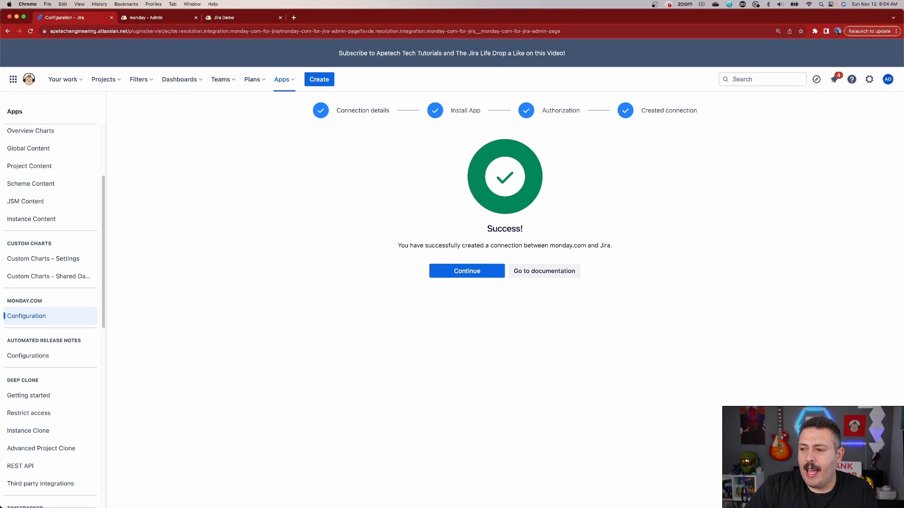
pyautogui.click(457, 272)
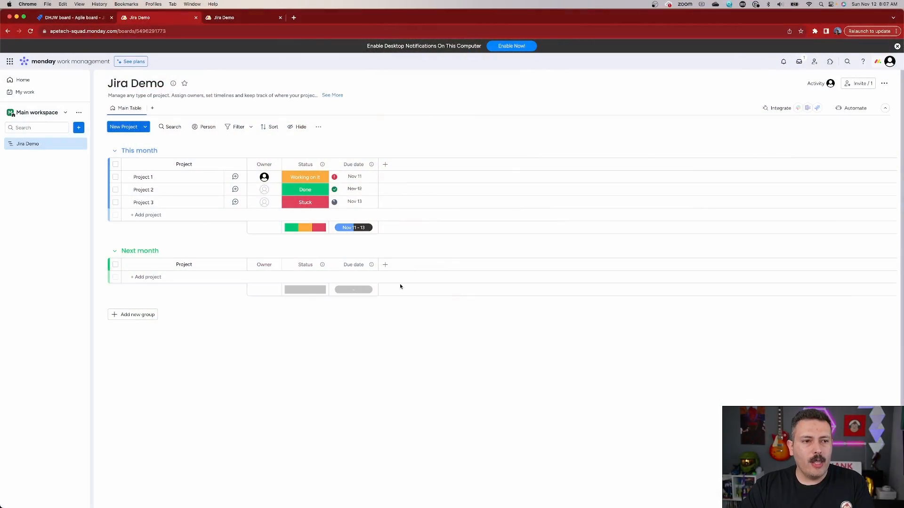
# Step: Change the Jira Demo board in monday.com from a main board to a shareable one
pyautogui.rightClick(44, 145)
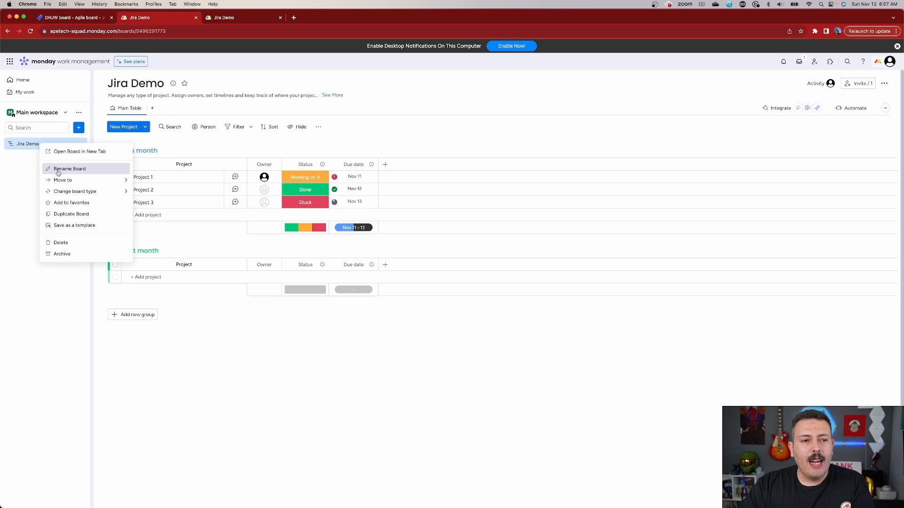
pyautogui.moveTo(70, 195)
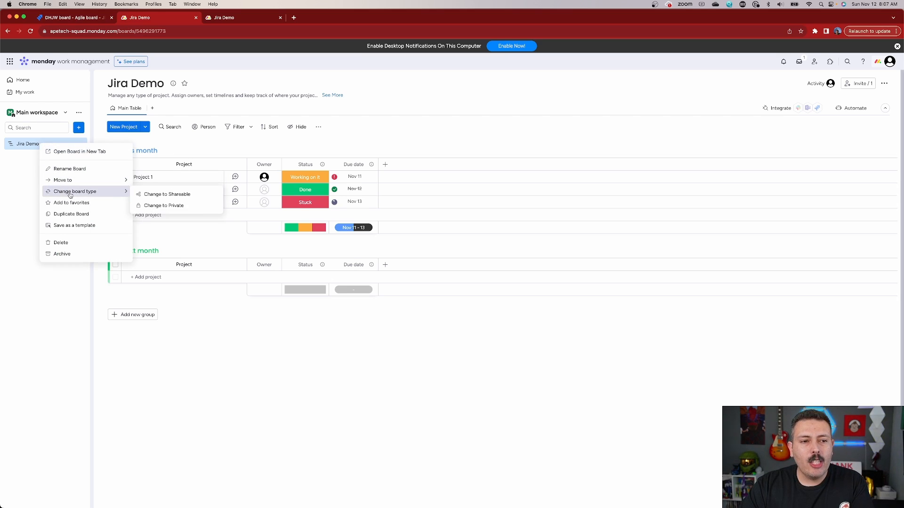
pyautogui.click(163, 196)
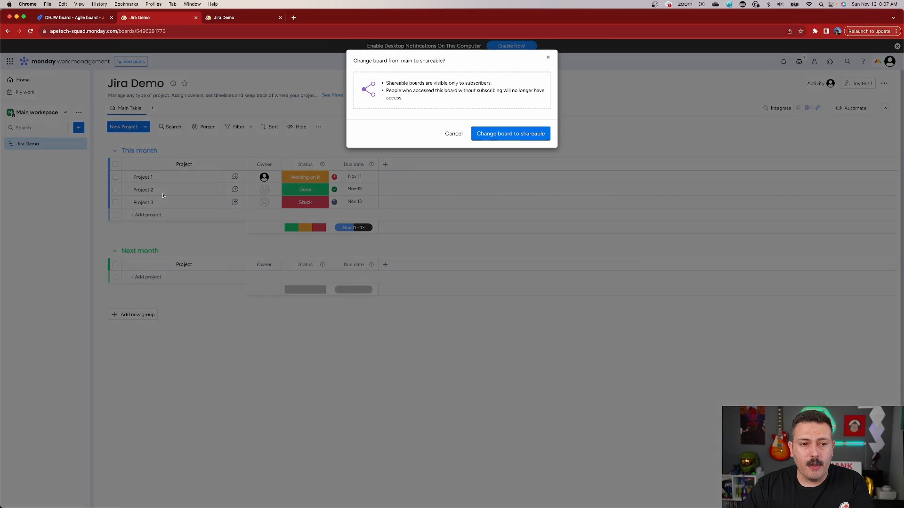
pyautogui.click(494, 134)
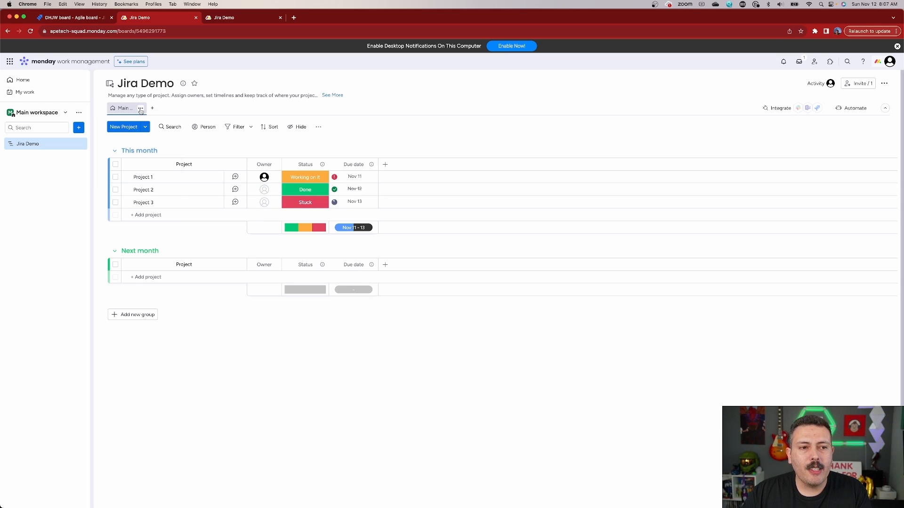
# Step: Share the Jira Demo board's Main Table view on the web and copy its shareable link
pyautogui.click(141, 111)
pyautogui.click(126, 173)
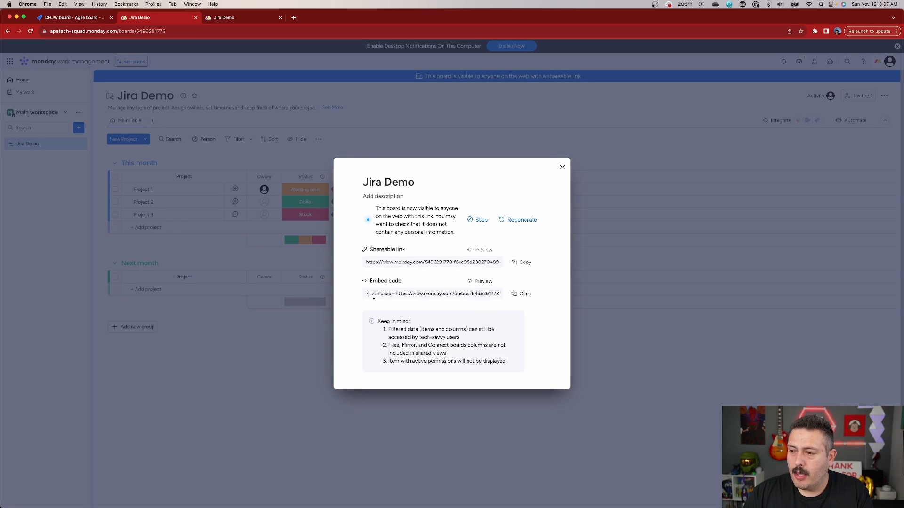
pyautogui.click(521, 263)
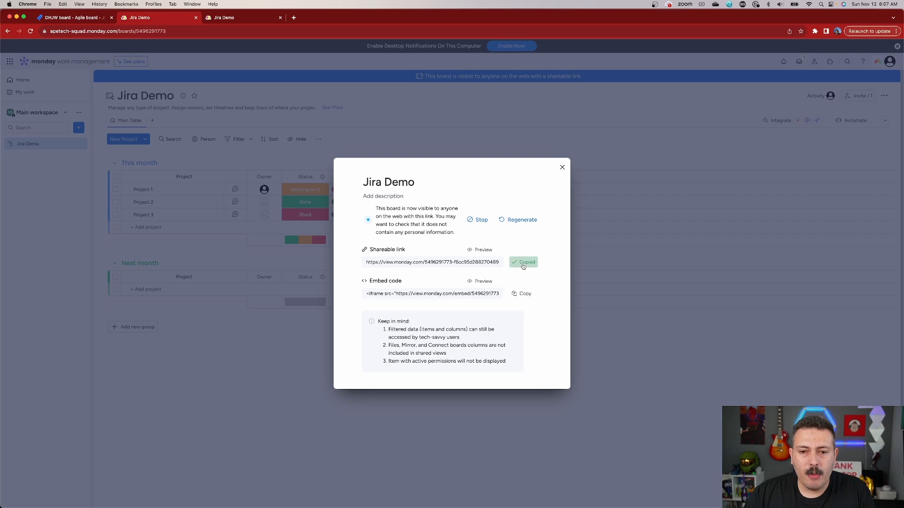
# Step: Switch to Jira and embed a monday.com board in the Thing 3 issue using the copied shareable link
pyautogui.press('super+1')
pyautogui.click(234, 230)
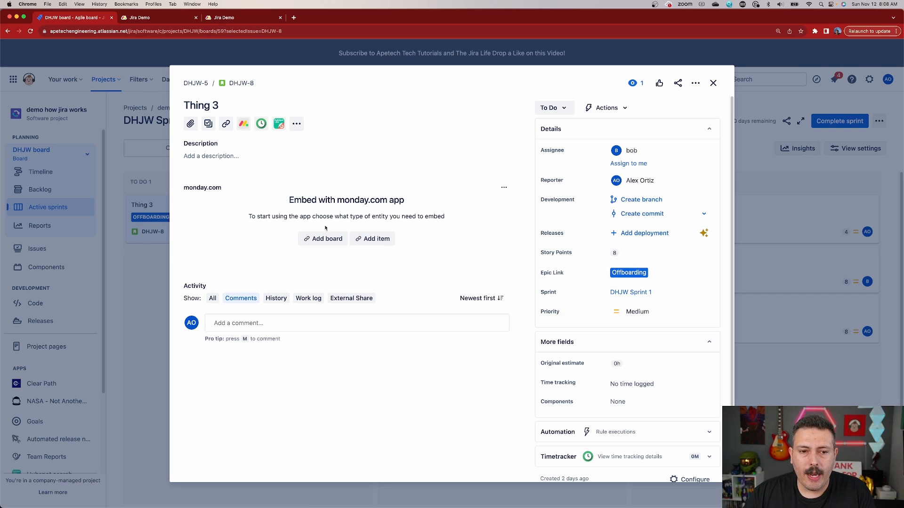
pyautogui.click(317, 243)
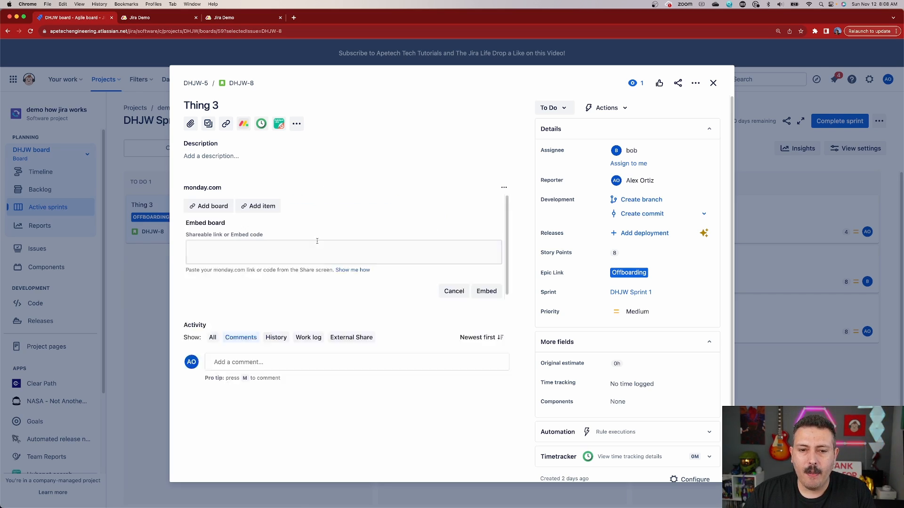
pyautogui.click(285, 257)
pyautogui.press('super+v')
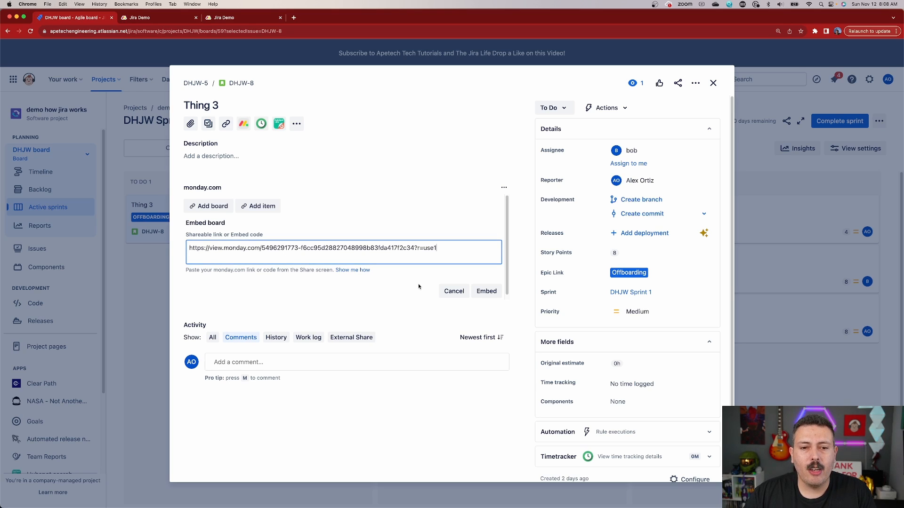
pyautogui.click(485, 292)
# Step: Name the embedded board card "From Monday", keep the table icon, and save it
pyautogui.click(343, 294)
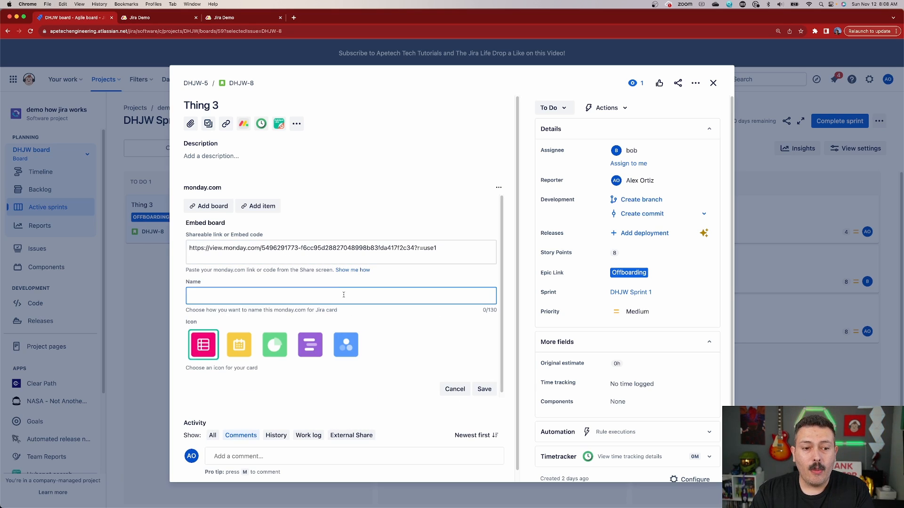
pyautogui.write('From')
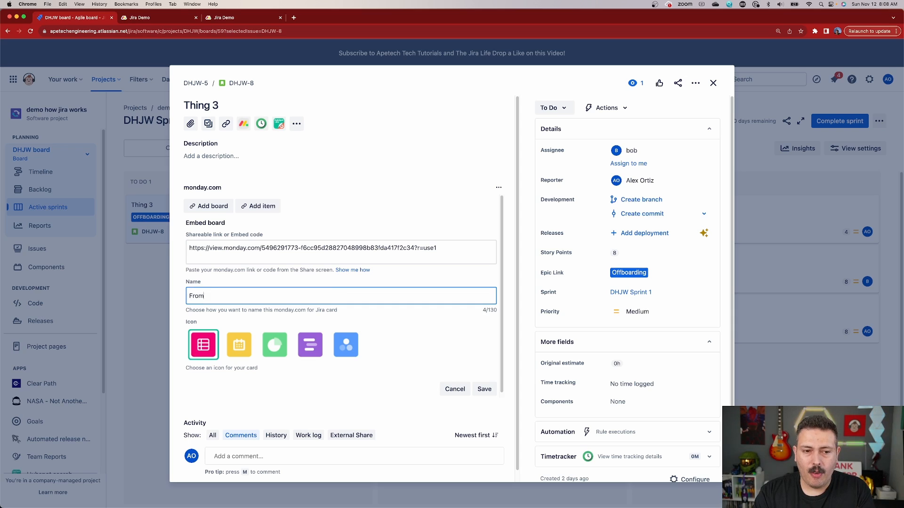
pyautogui.write(' Monday')
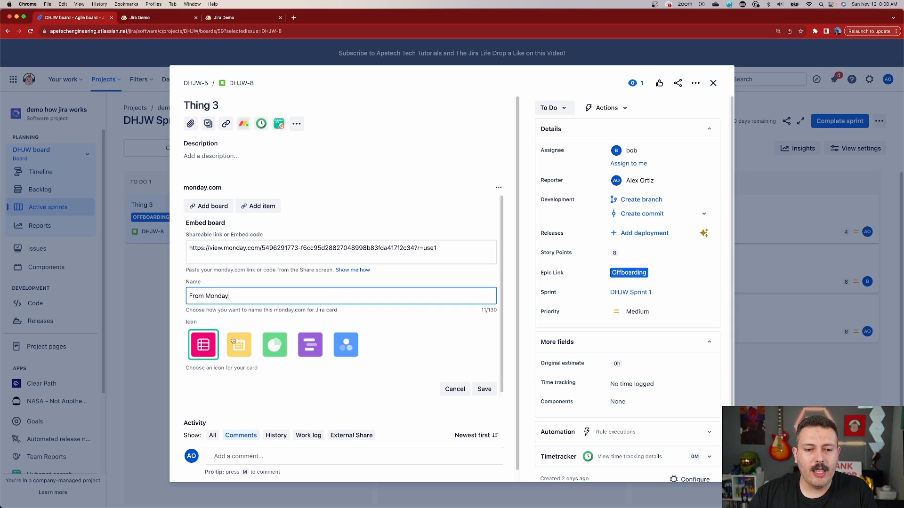
pyautogui.click(483, 389)
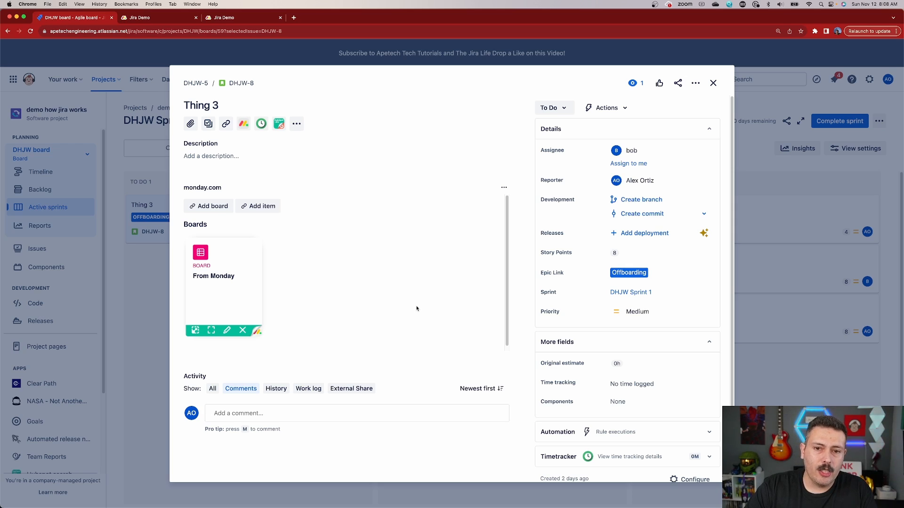
# Step: Preview the embedded From Monday board inside the Thing 3 issue and close the preview
pyautogui.click(208, 207)
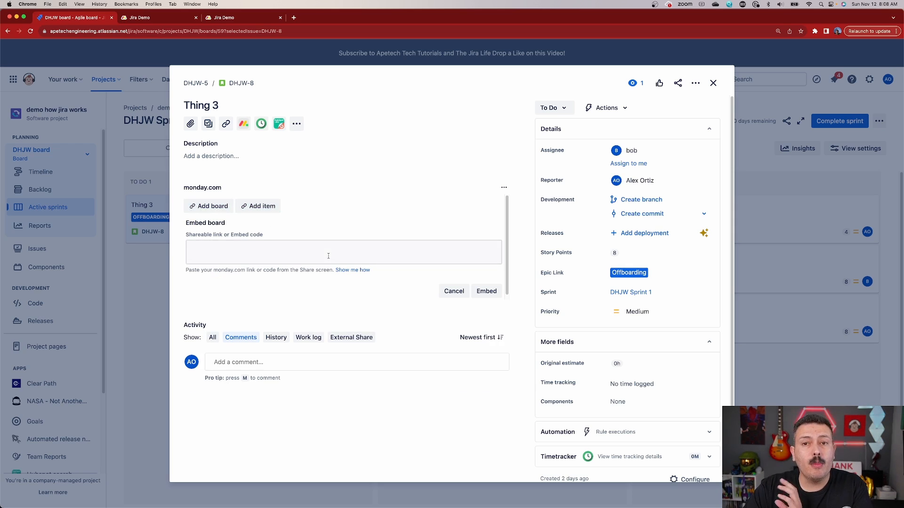
pyautogui.click(483, 292)
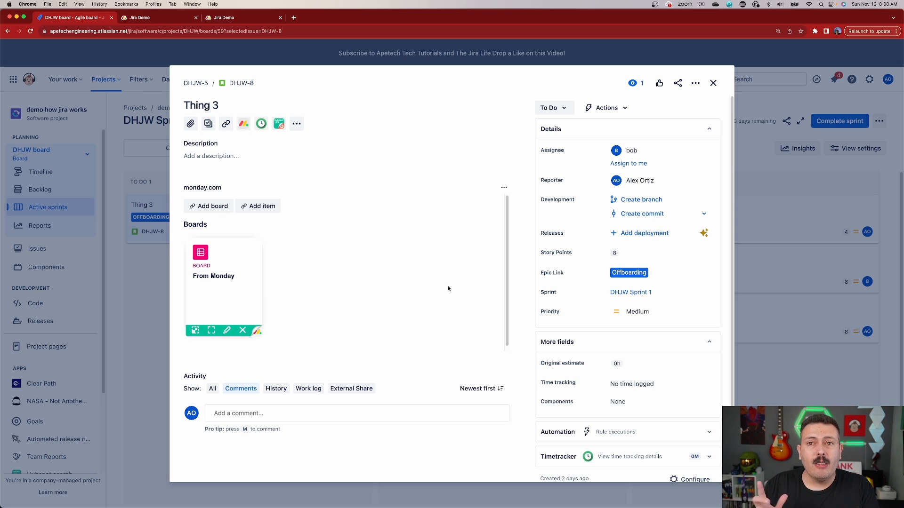
pyautogui.click(194, 331)
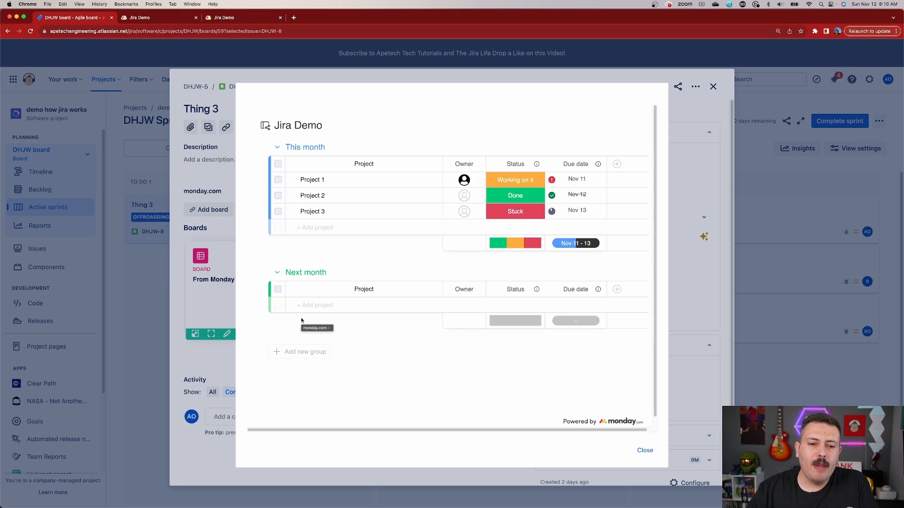
pyautogui.click(645, 450)
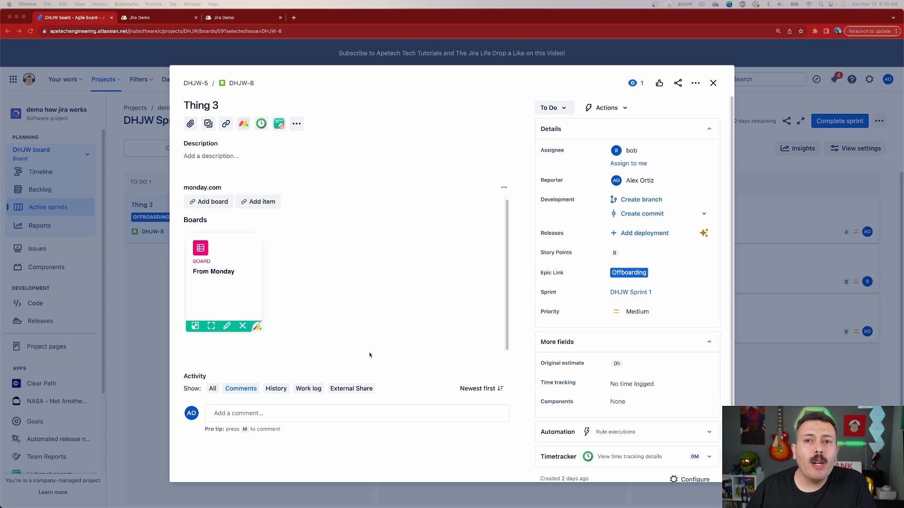
# Step: Add the Project 1 item from the Main workspace's Jira Demo board to the Thing 3 issue and review its columns
pyautogui.click(261, 203)
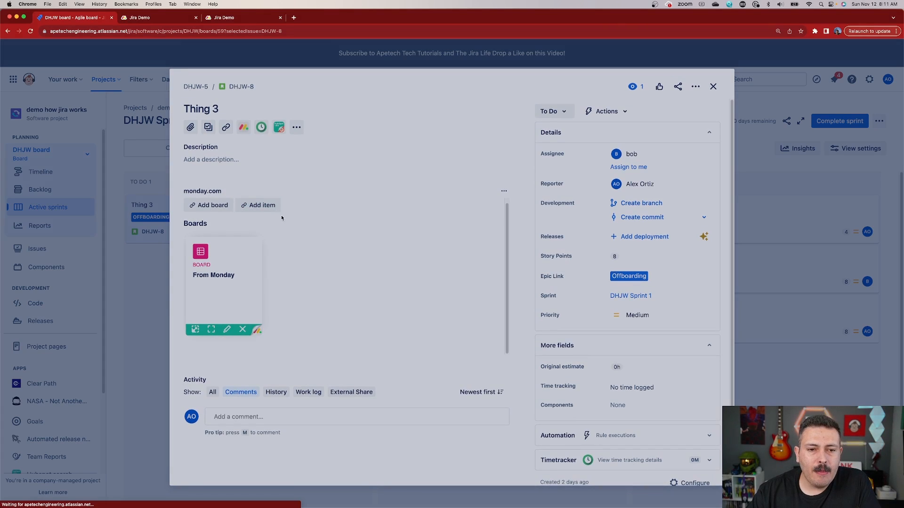
pyautogui.click(408, 161)
pyautogui.click(401, 186)
pyautogui.click(418, 197)
pyautogui.click(387, 218)
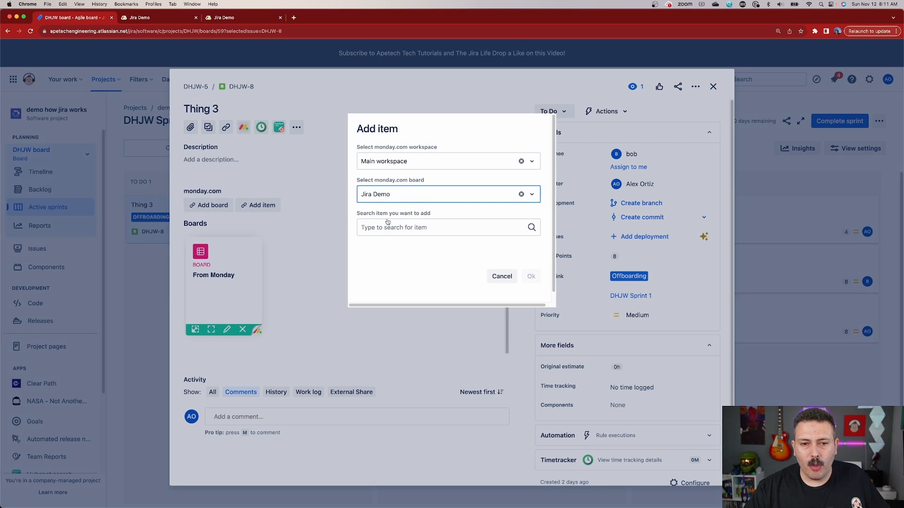
pyautogui.click(413, 228)
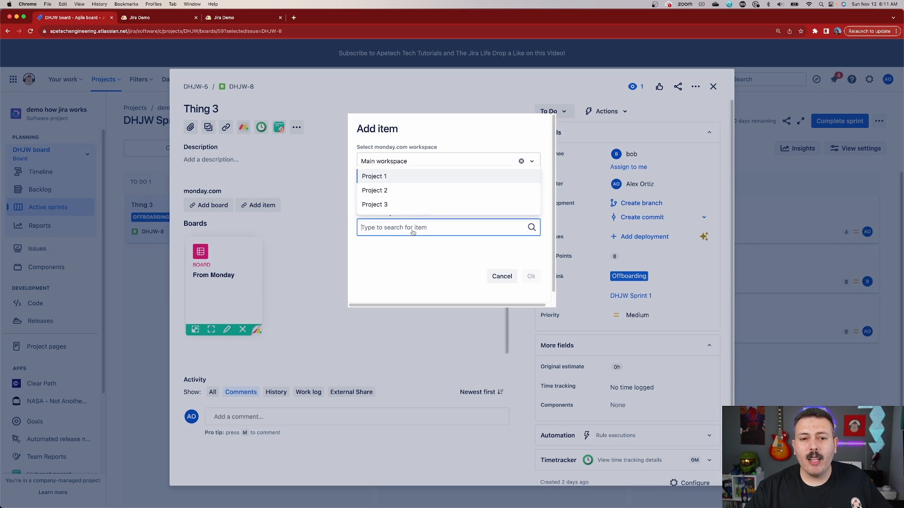
pyautogui.click(391, 177)
pyautogui.click(529, 276)
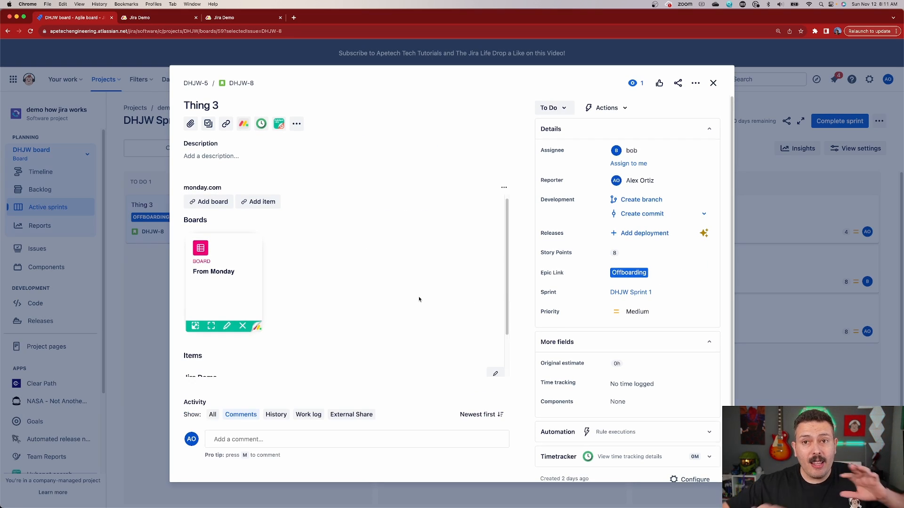
pyautogui.scroll(-2, 418, 299)
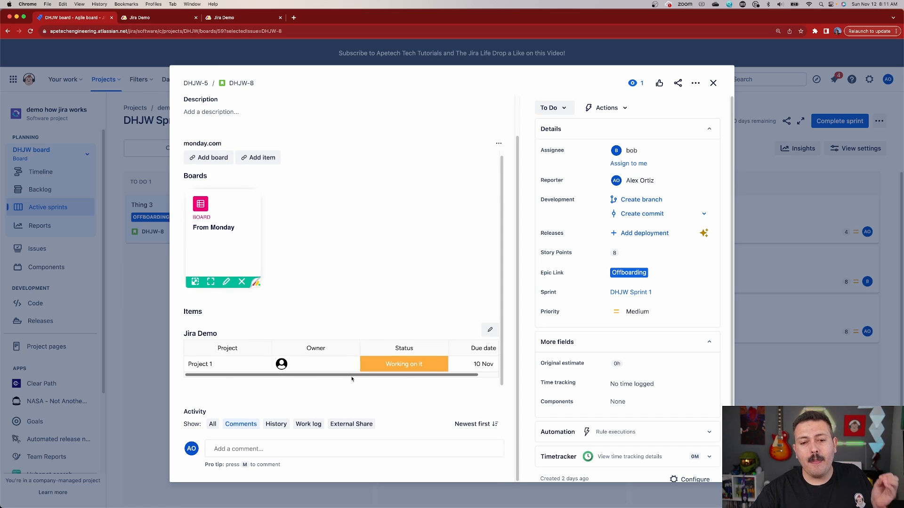
pyautogui.moveTo(351, 380); pyautogui.dragTo(432, 385)
pyautogui.hscroll(-3, 427, 384)
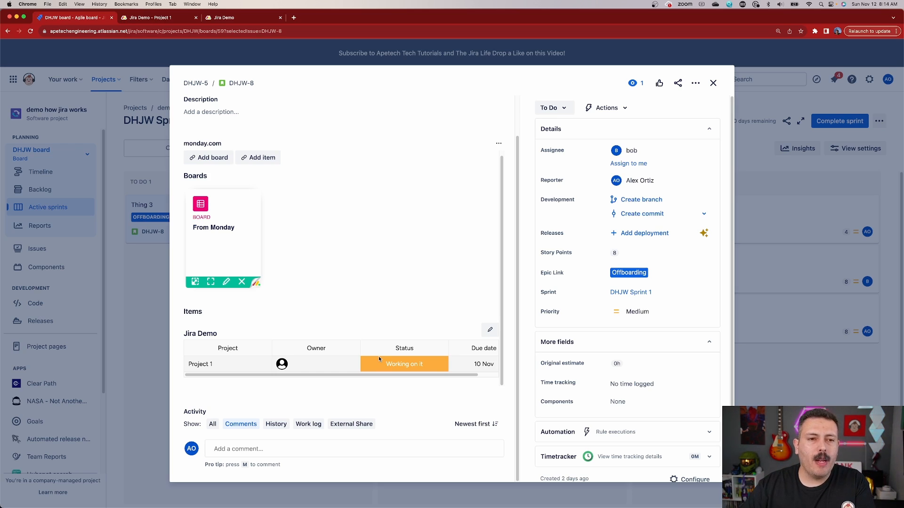
# Step: Switch to monday.com and add the installed Jira Issues app as an item view on Project 1
pyautogui.click(159, 18)
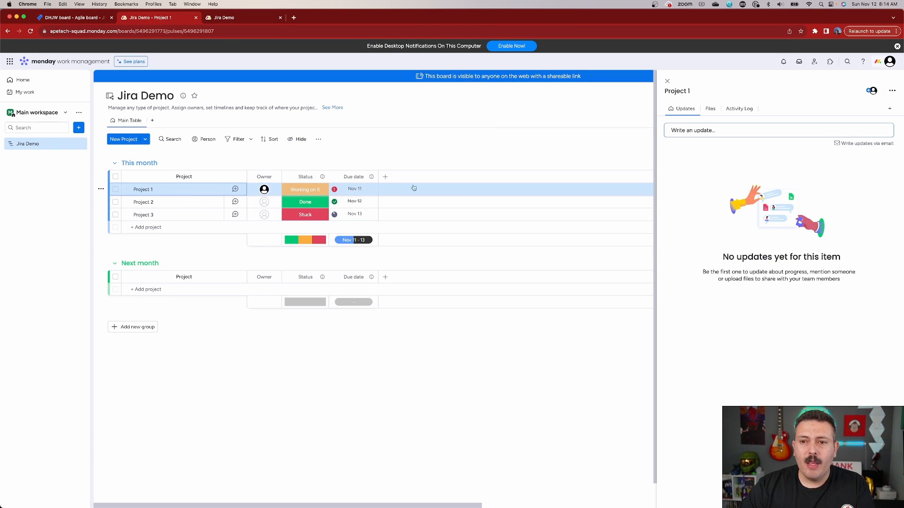
pyautogui.click(890, 112)
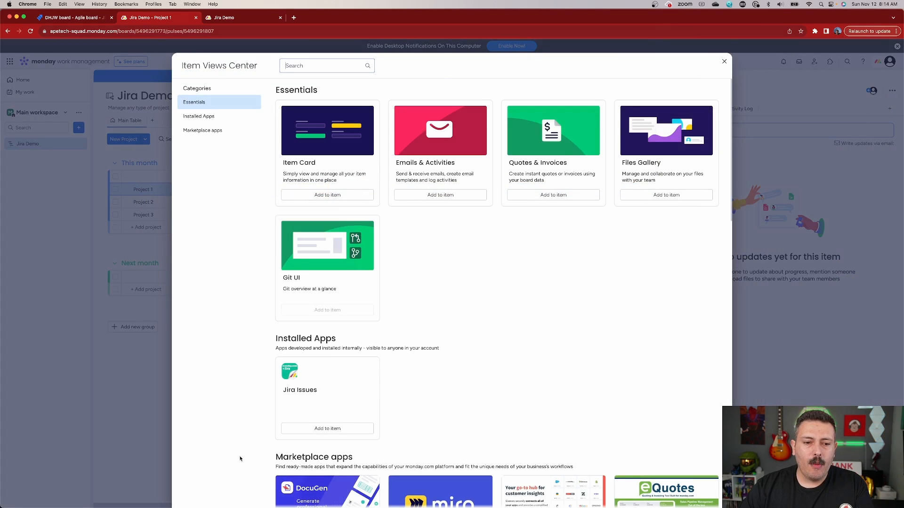
pyautogui.click(324, 430)
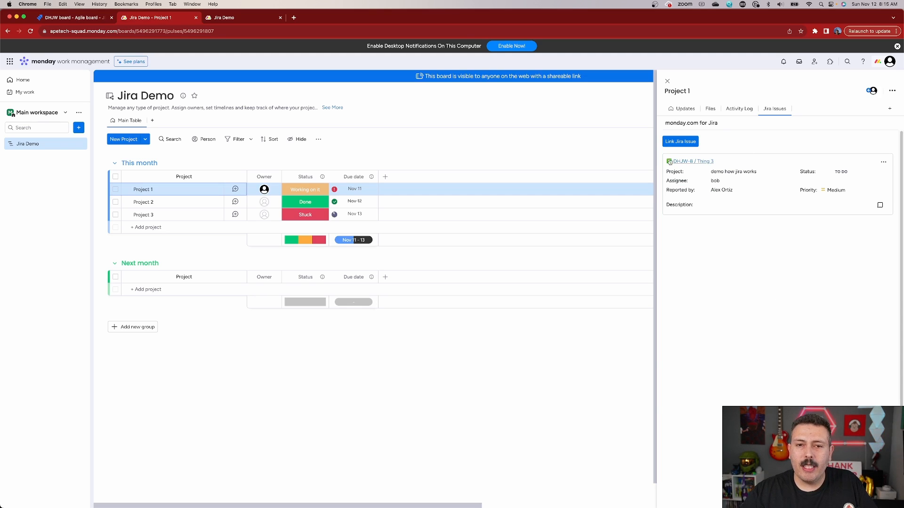
# Step: Switch to Jira and post the comment "This is my Jira comment" on the Thing 3 issue
pyautogui.click(66, 19)
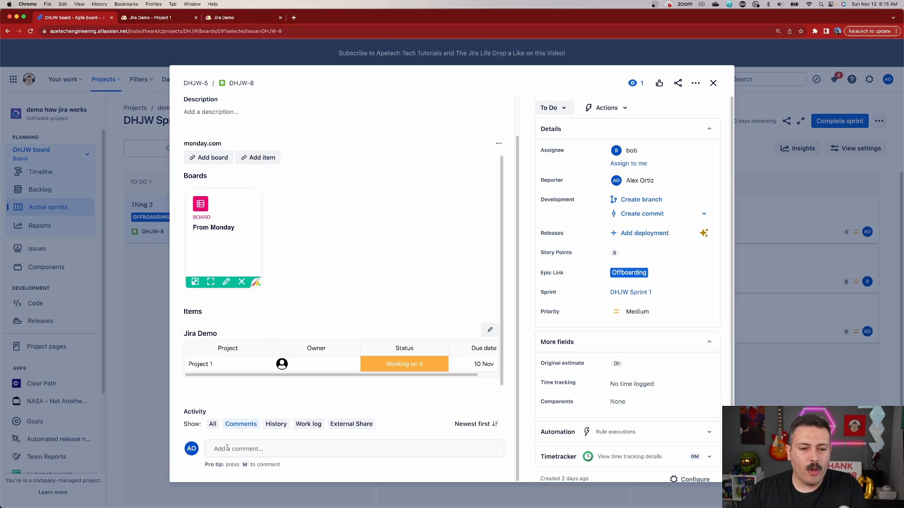
pyautogui.click(244, 445)
pyautogui.write('This')
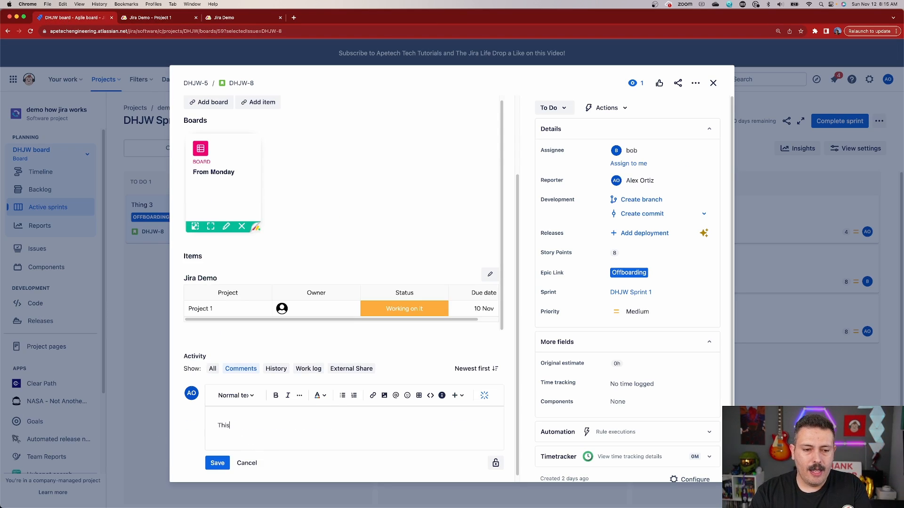
pyautogui.write(' is my Jira comment')
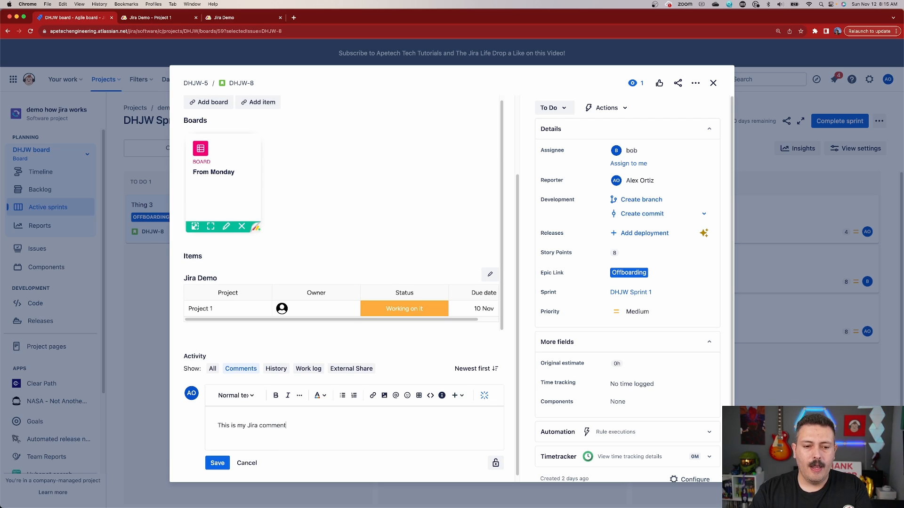
pyautogui.click(217, 463)
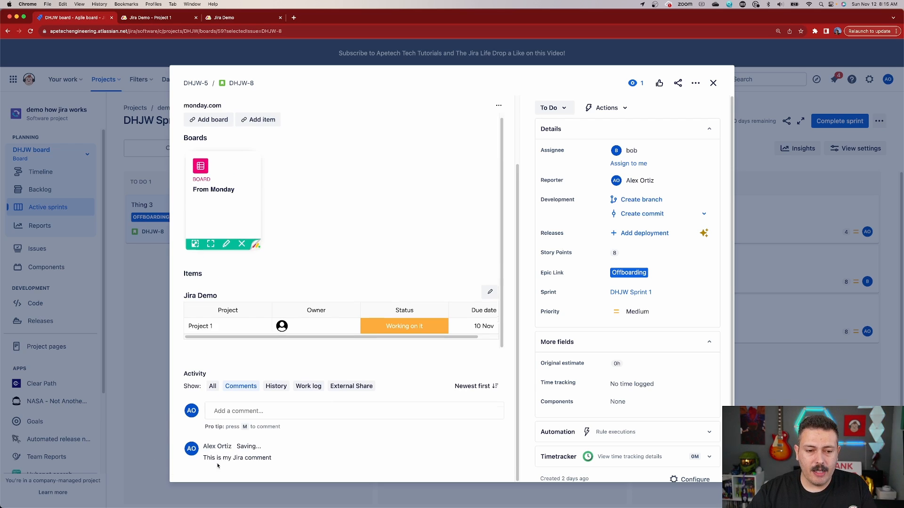
# Step: Switch to monday.com, reload the Project 1 item and expand the comments of its linked Thing 3 Jira issue
pyautogui.click(150, 19)
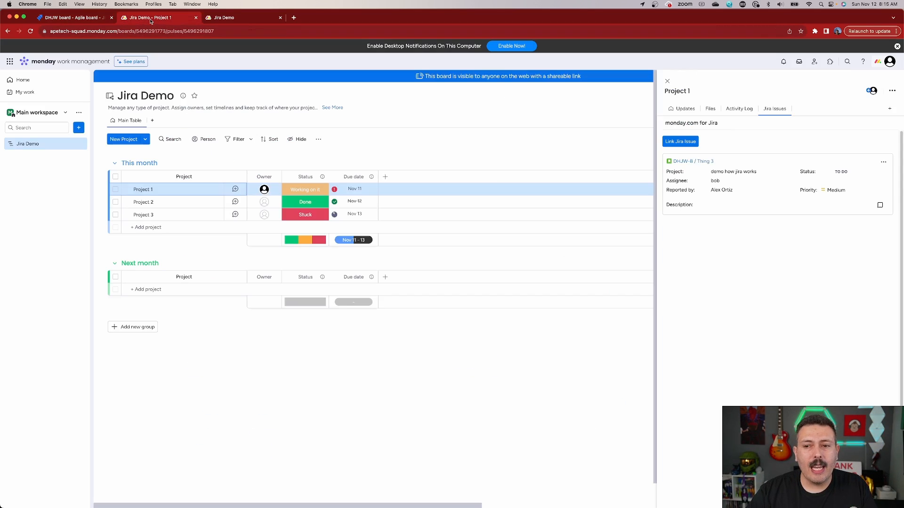
pyautogui.click(30, 32)
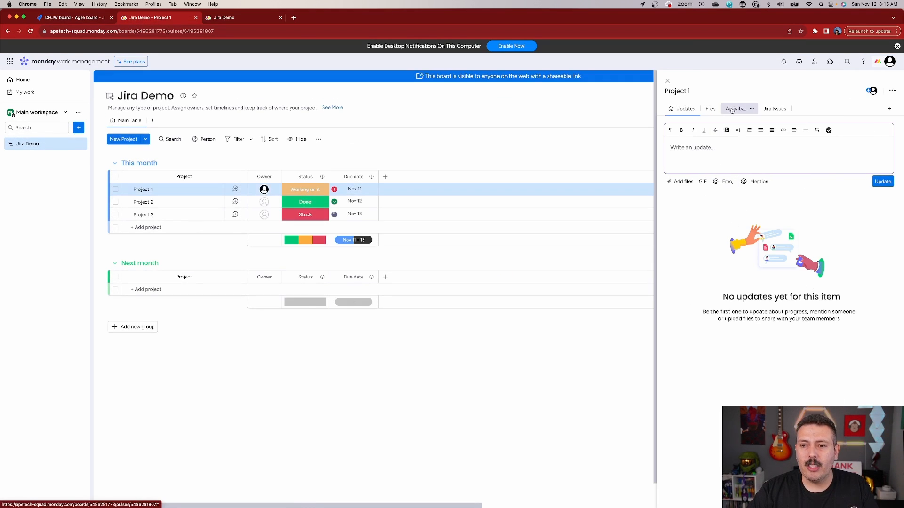
pyautogui.click(774, 109)
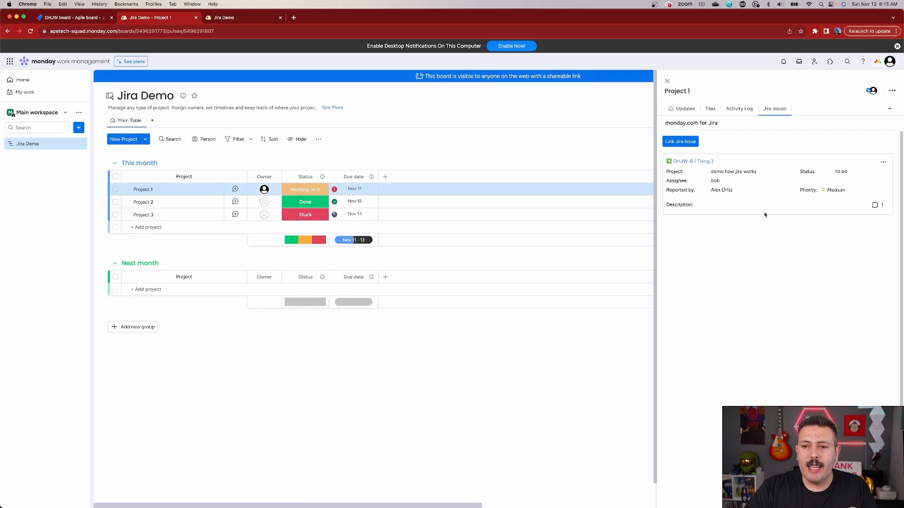
pyautogui.click(876, 208)
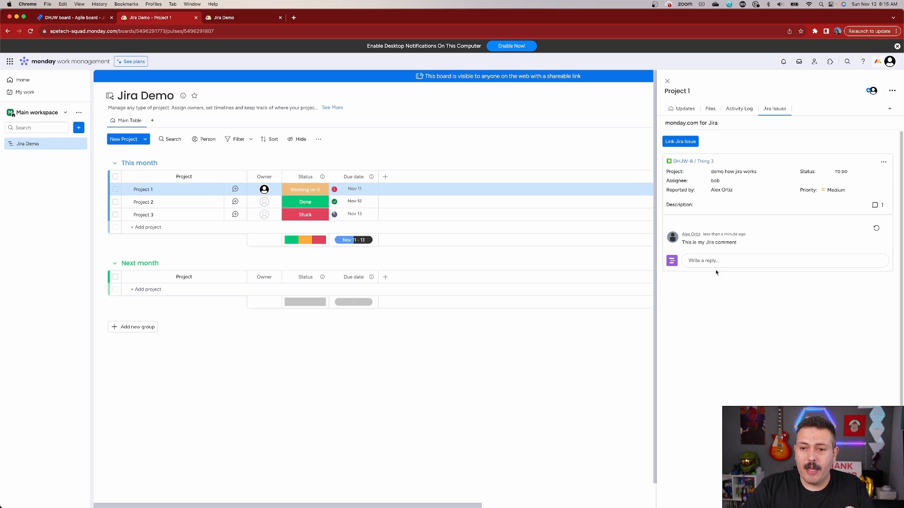
# Step: Reply "Yes, I can see it from Monday" in the linked Jira issue's comments
pyautogui.click(725, 262)
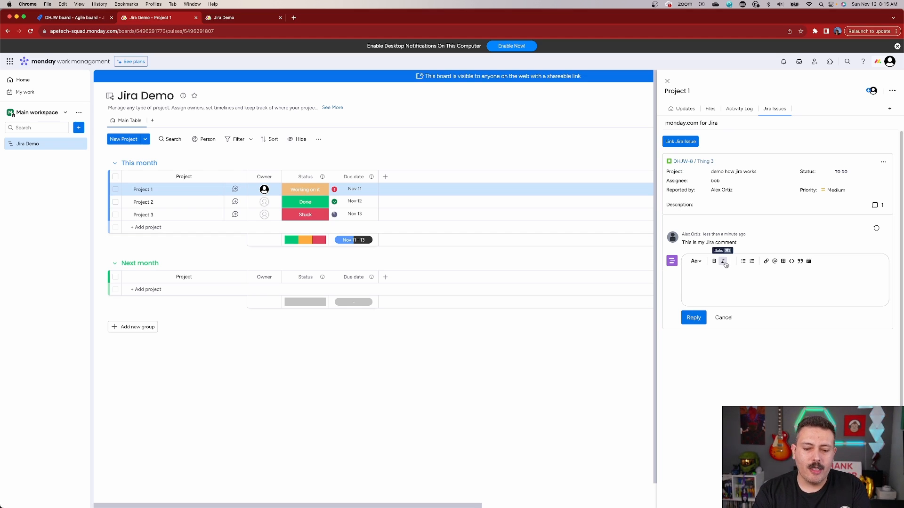
pyautogui.write('Yes, I can')
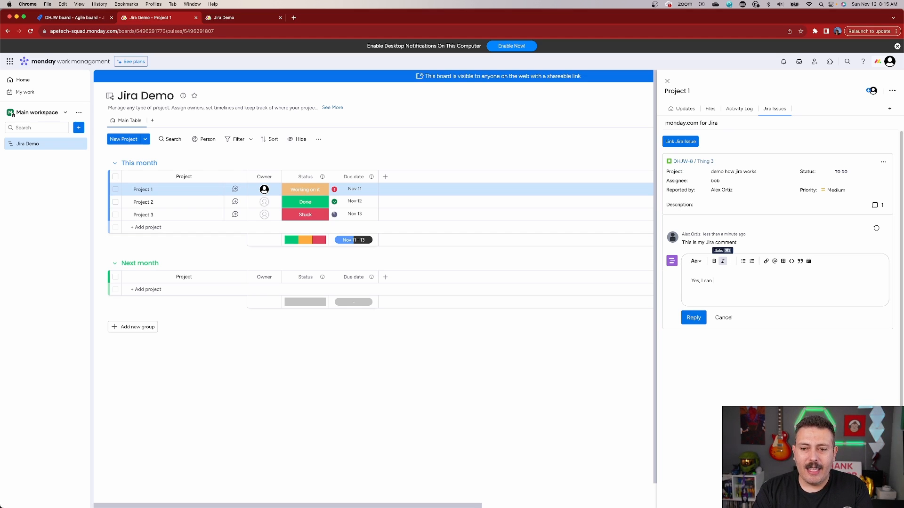
pyautogui.write(' see it from Monday')
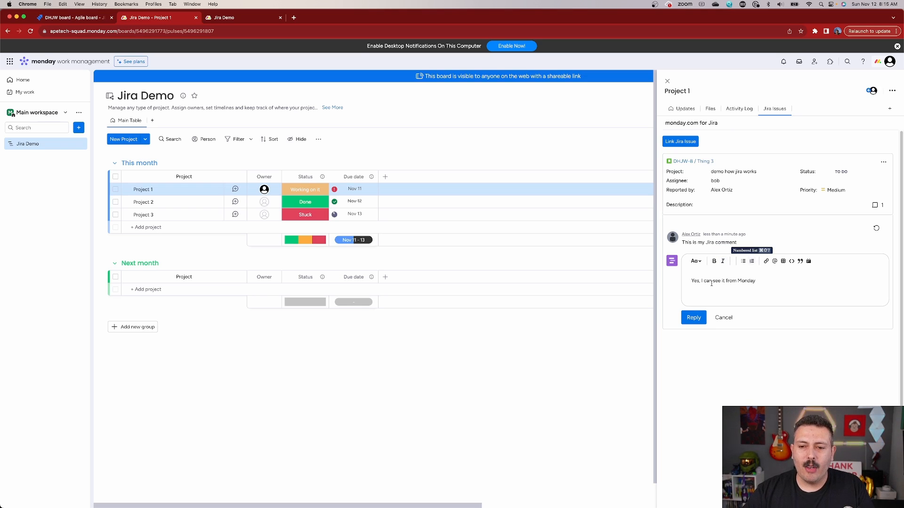
pyautogui.click(690, 318)
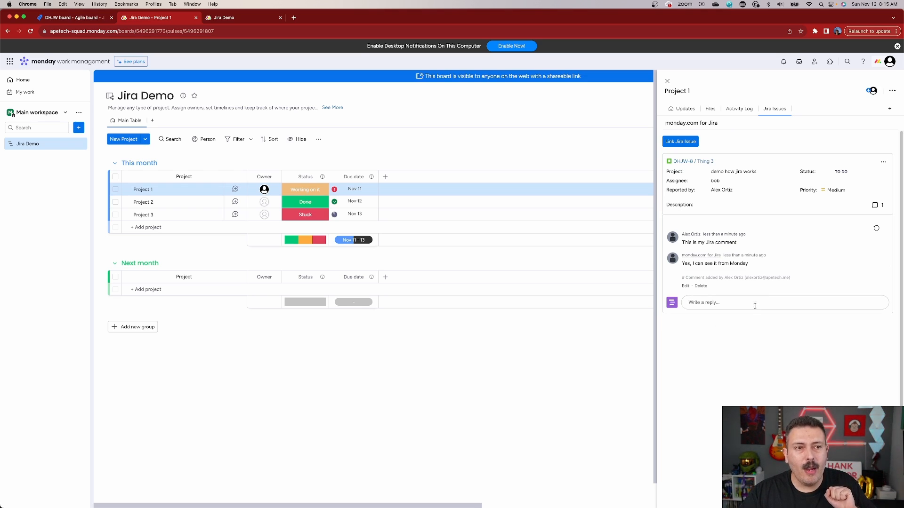
# Step: Switch to Jira, reload the Thing 3 issue and check its comments for the reply sent from monday.com
pyautogui.click(64, 18)
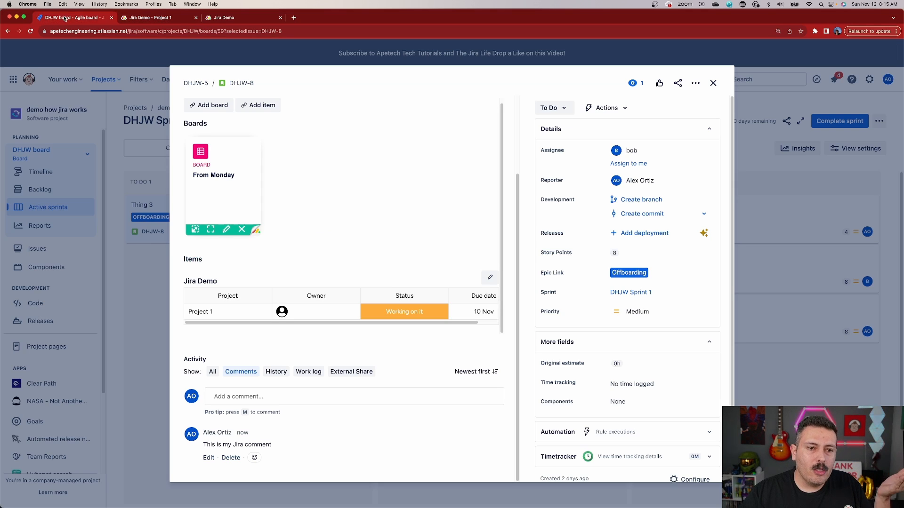
pyautogui.click(31, 32)
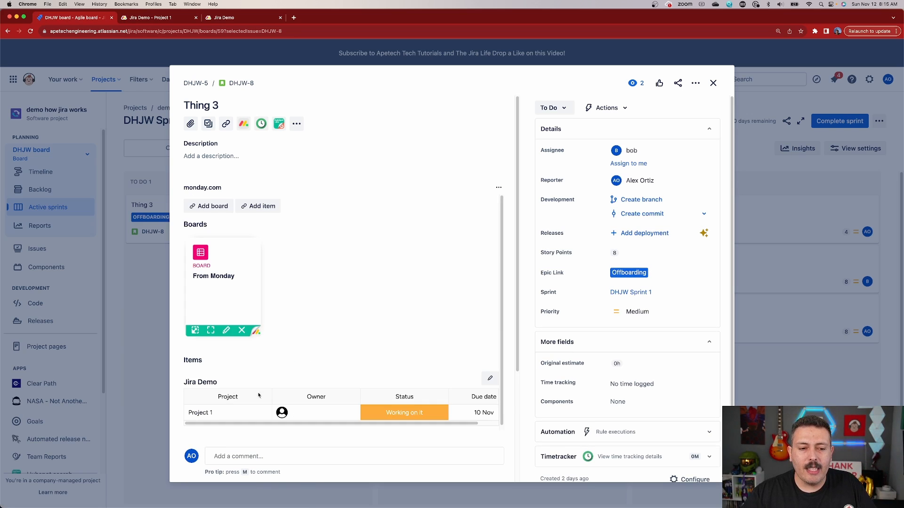
pyautogui.scroll(-5, 207, 379)
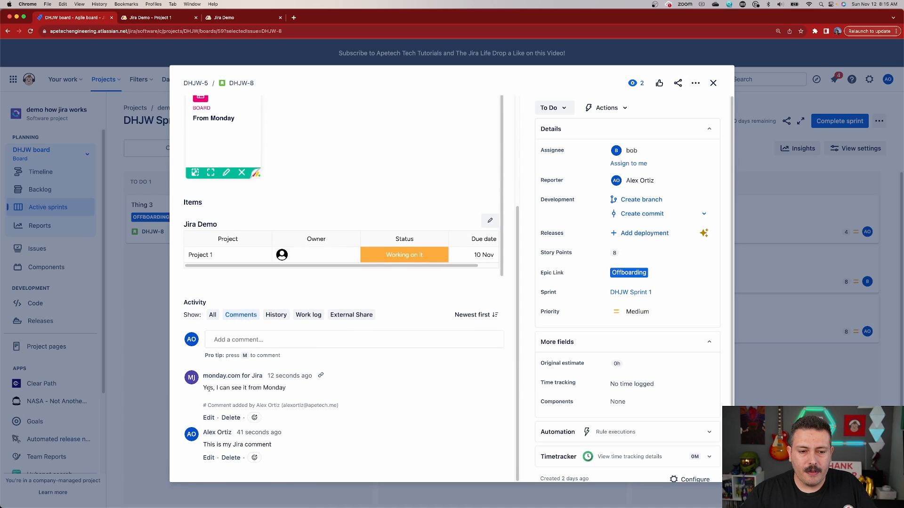
pyautogui.moveTo(209, 388); pyautogui.dragTo(323, 391)
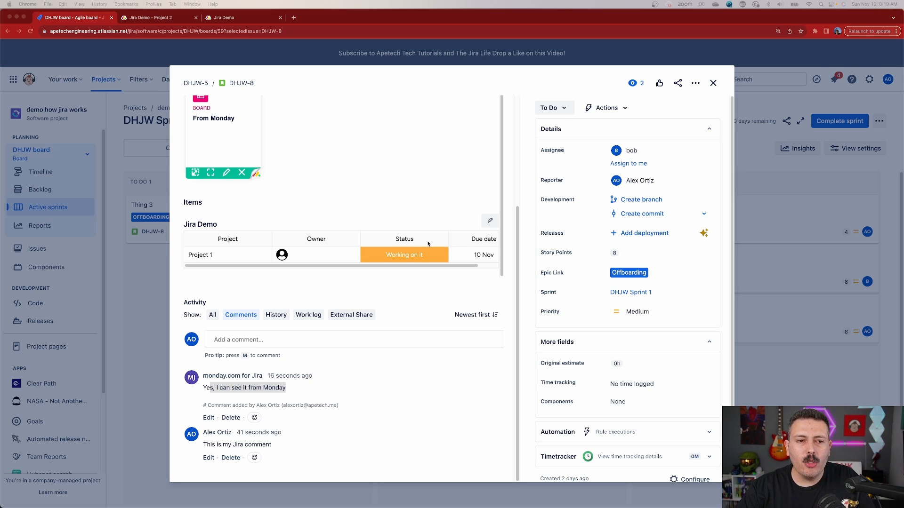
# Step: Remove the Owner column from the Jira Demo items table in the Thing 3 issue and save the column selection
pyautogui.scroll(1, 412, 238)
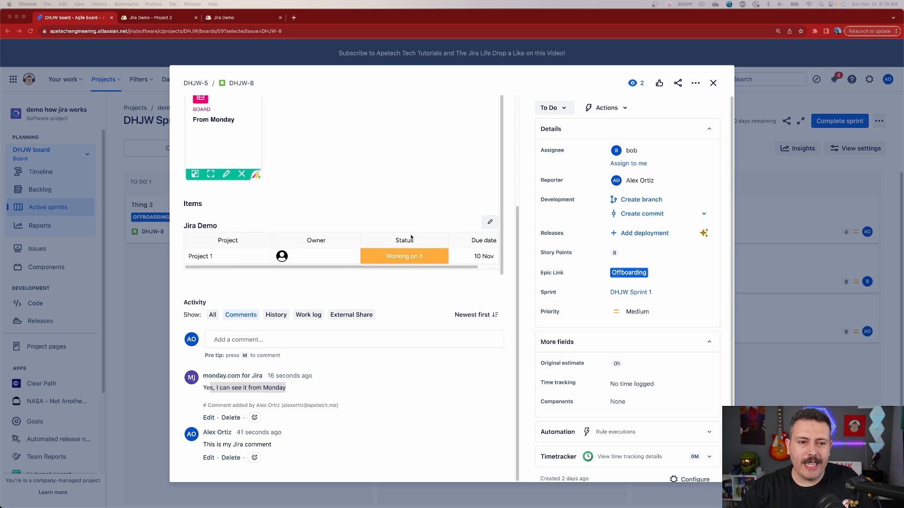
pyautogui.click(489, 225)
pyautogui.click(316, 249)
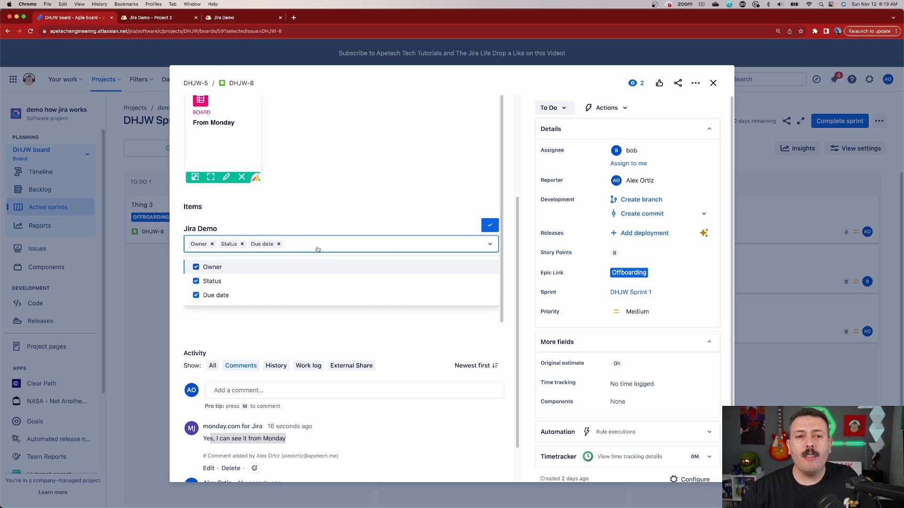
pyautogui.click(158, 19)
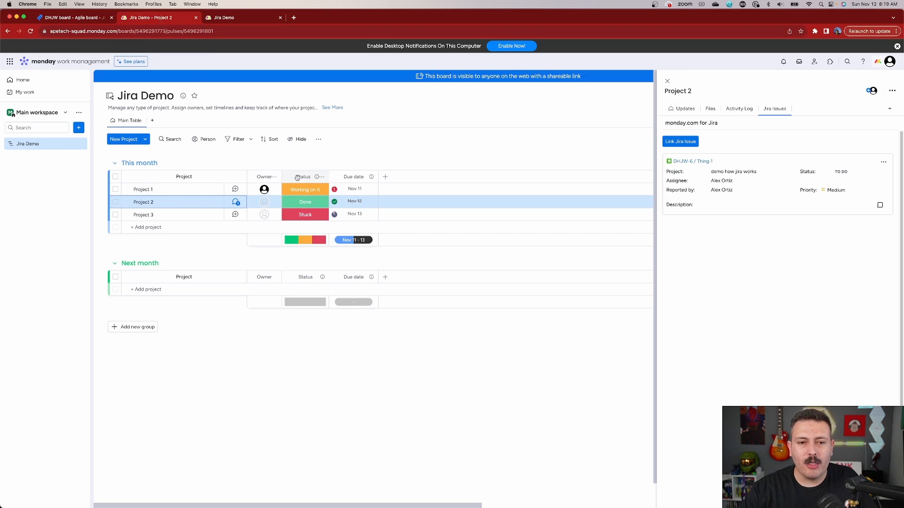
pyautogui.click(85, 21)
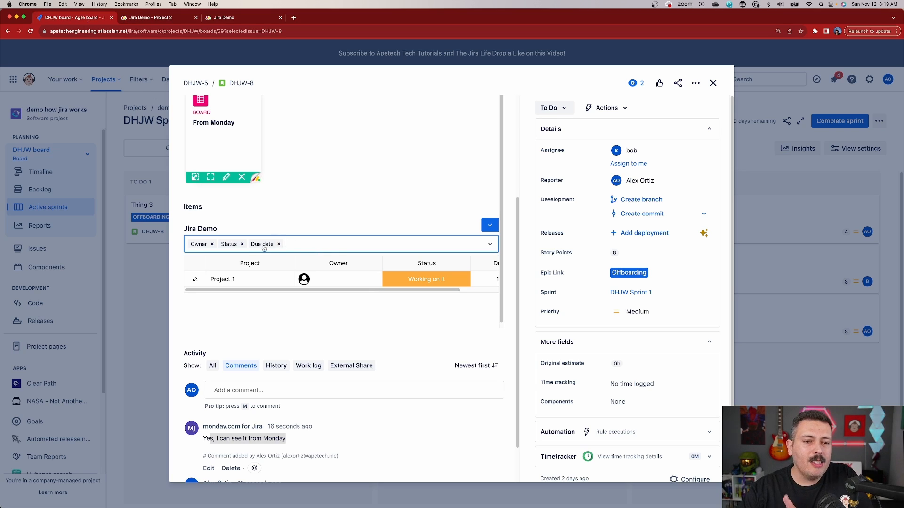
pyautogui.click(211, 243)
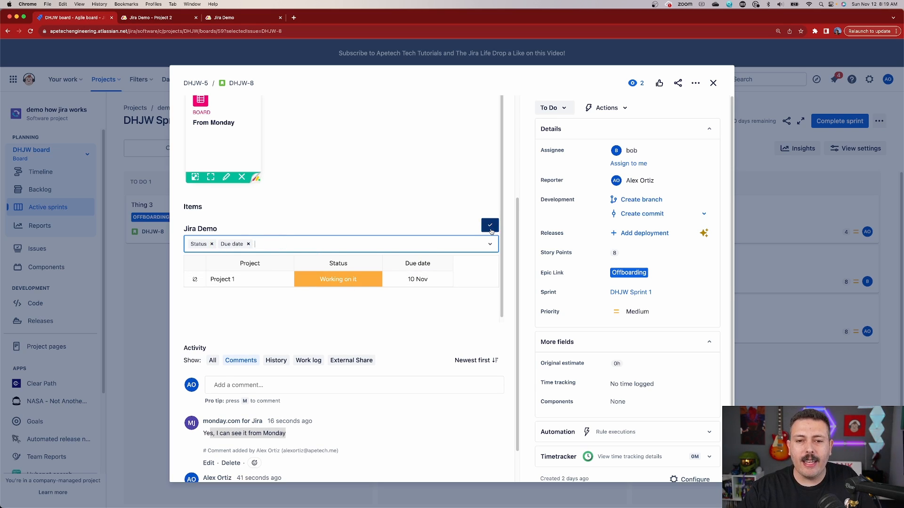
pyautogui.click(489, 226)
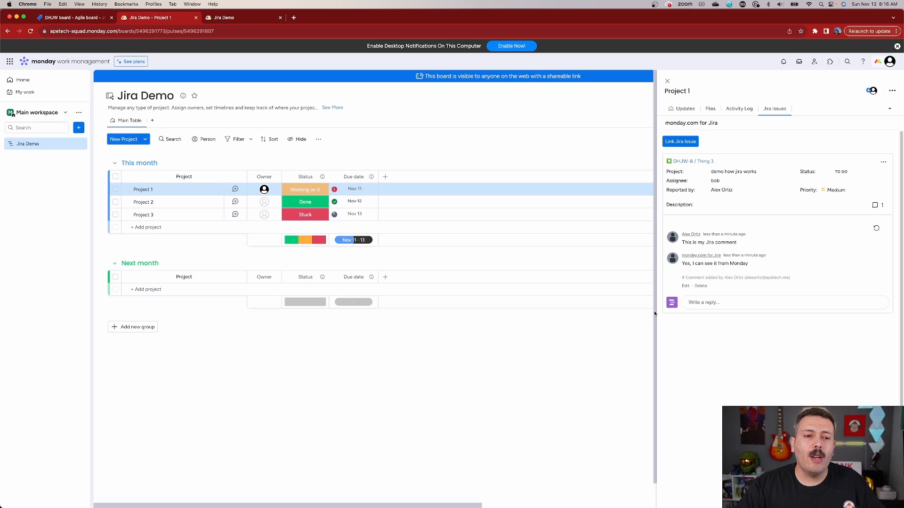
# Step: Link the DHJW-6 / Thing 1 issue from the "demo how jira works" project to the Project 2 item
pyautogui.click(170, 205)
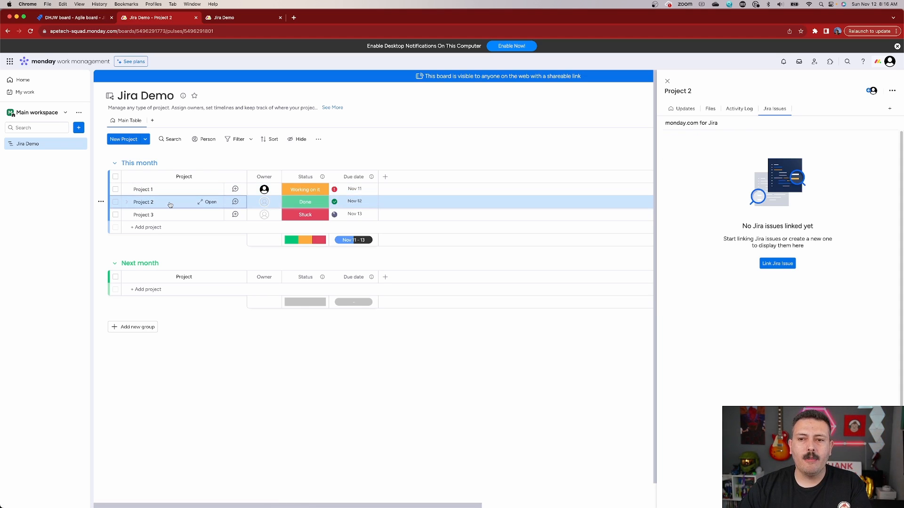
pyautogui.click(782, 268)
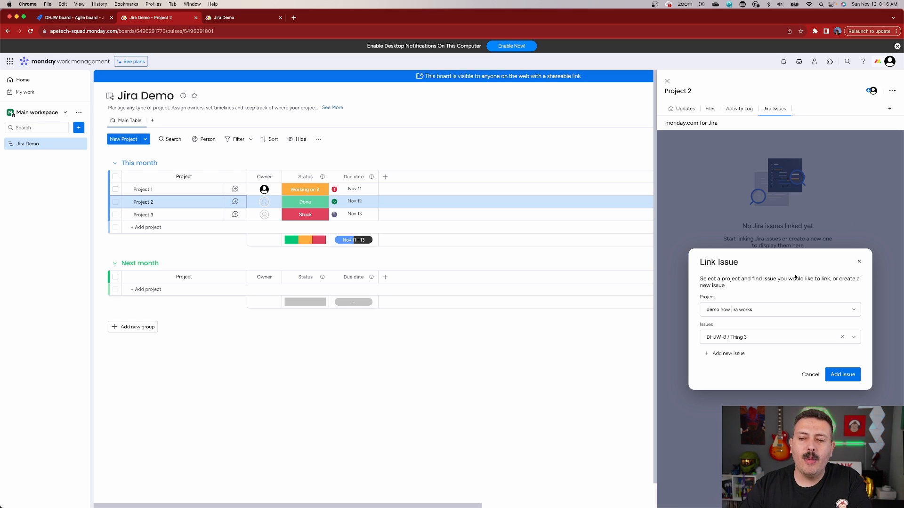
pyautogui.click(728, 310)
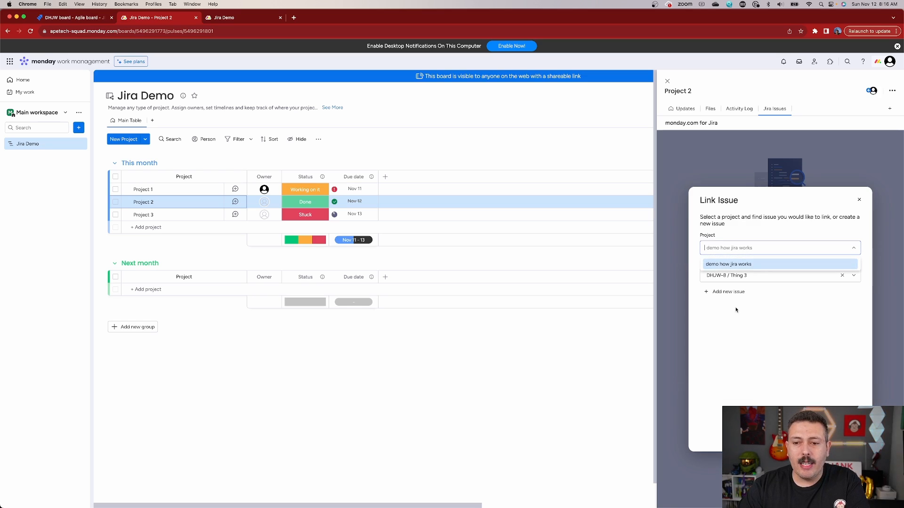
pyautogui.click(767, 278)
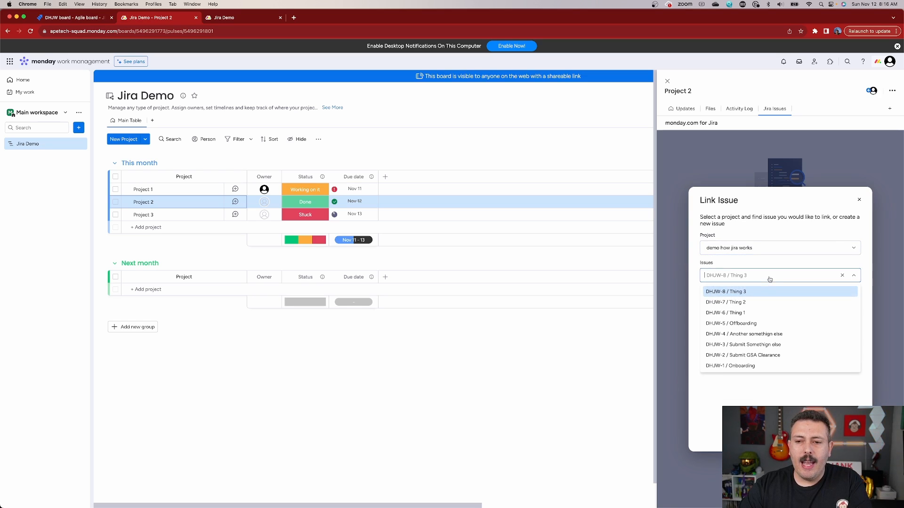
pyautogui.click(753, 313)
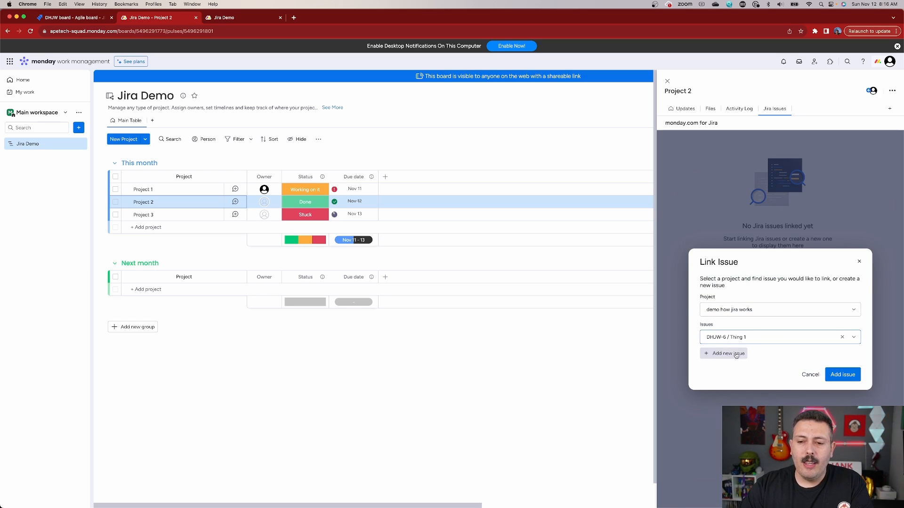
pyautogui.click(841, 376)
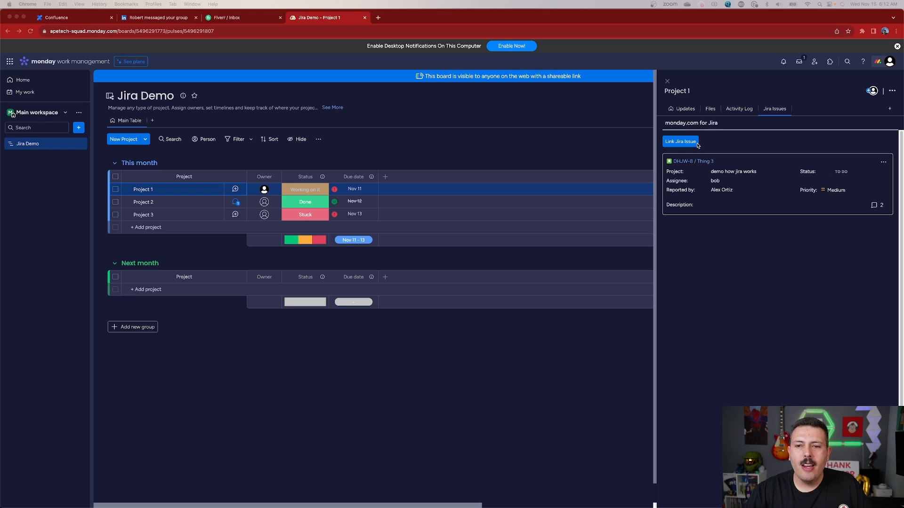
# Step: Start a new linked Jira issue from Project 1 with issue type Story and summary "From Monday"
pyautogui.click(674, 144)
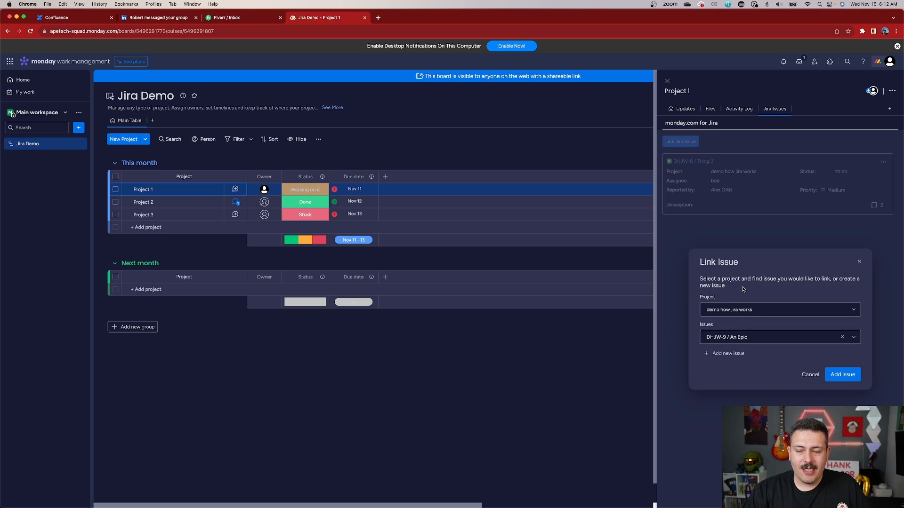
pyautogui.click(722, 357)
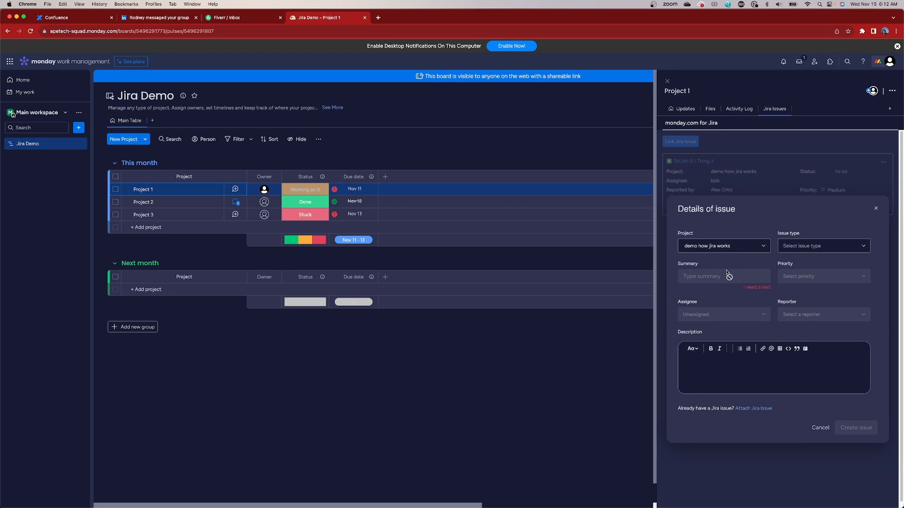
pyautogui.click(804, 245)
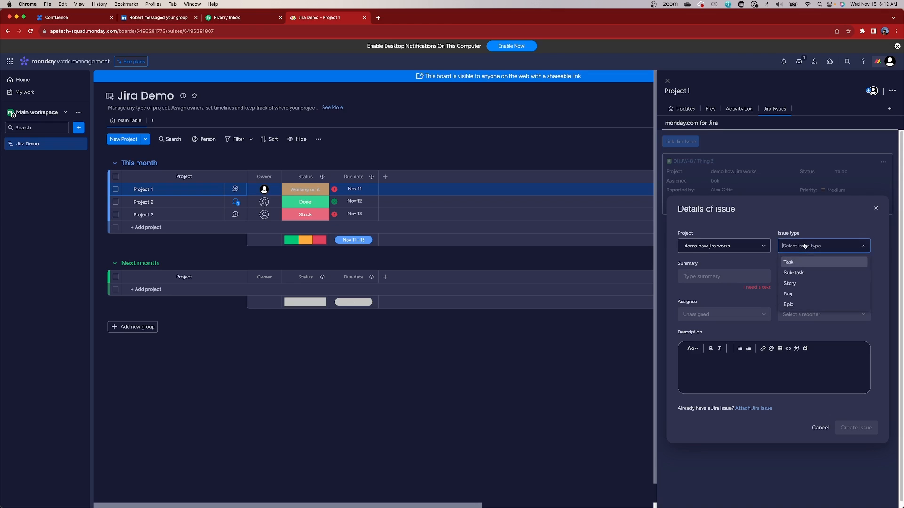
pyautogui.click(796, 283)
pyautogui.click(732, 266)
pyautogui.write('From Monday')
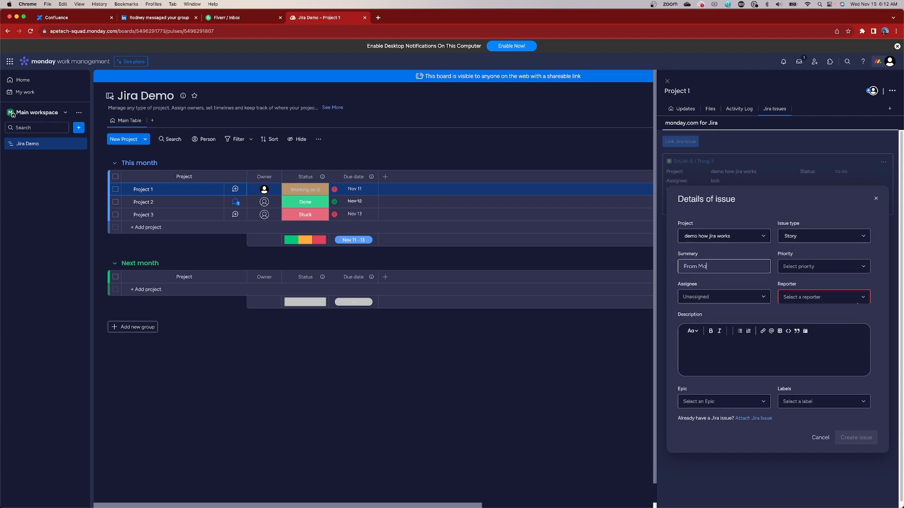
# Step: Select the account owner as reporter, create the issue and open it from Project 1's linked issues
pyautogui.click(832, 302)
pyautogui.click(806, 273)
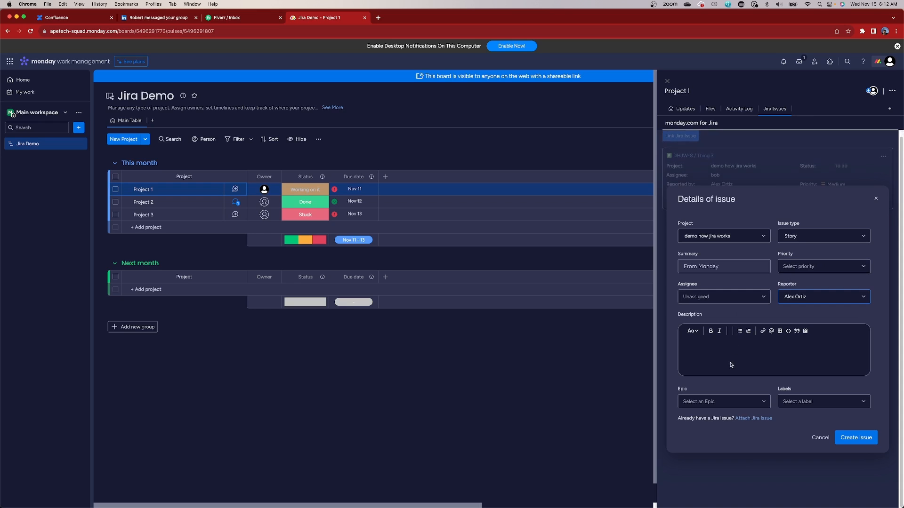
pyautogui.click(855, 437)
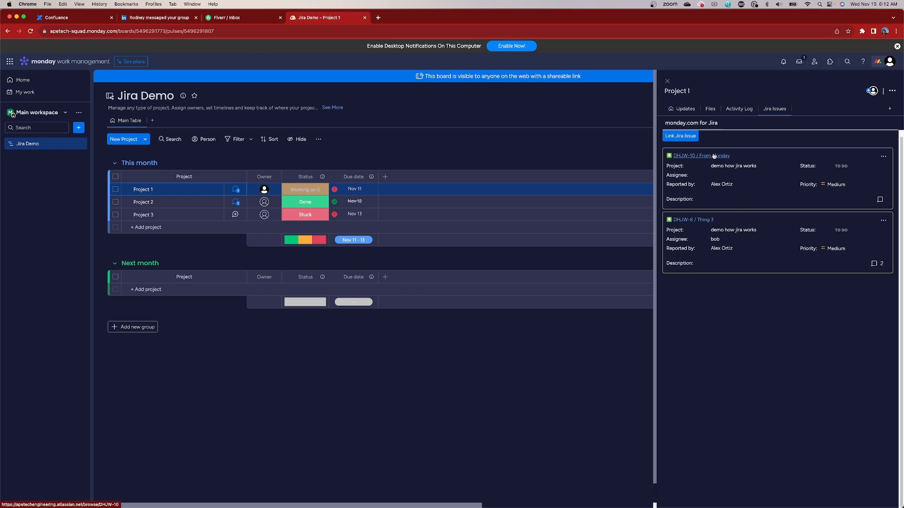
pyautogui.click(713, 156)
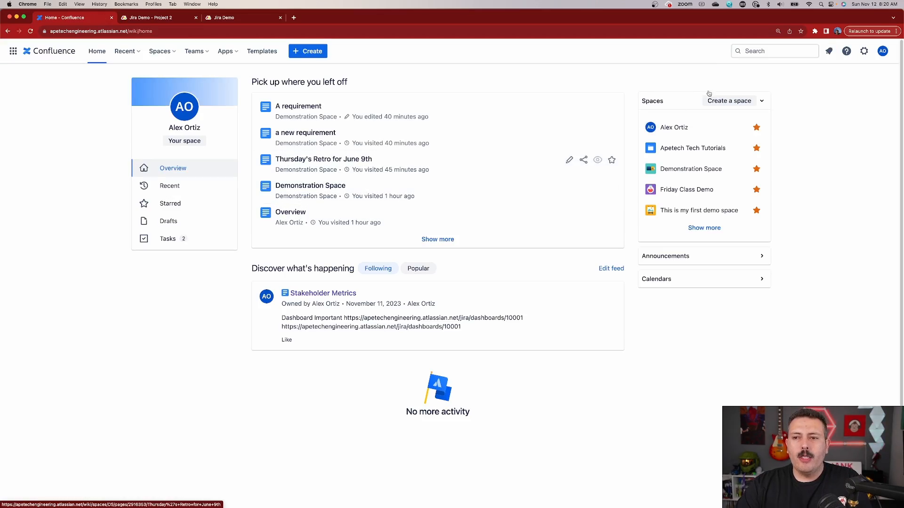
# Step: In Confluence, search the marketplace apps for "Monday" and open the monday.com for Confluence listing
pyautogui.click(863, 51)
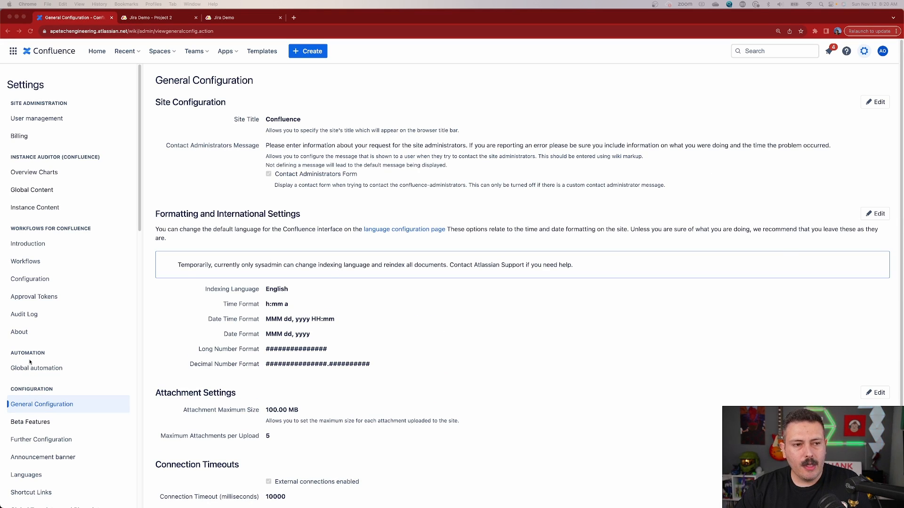
pyautogui.scroll(-6, 30, 362)
pyautogui.click(44, 422)
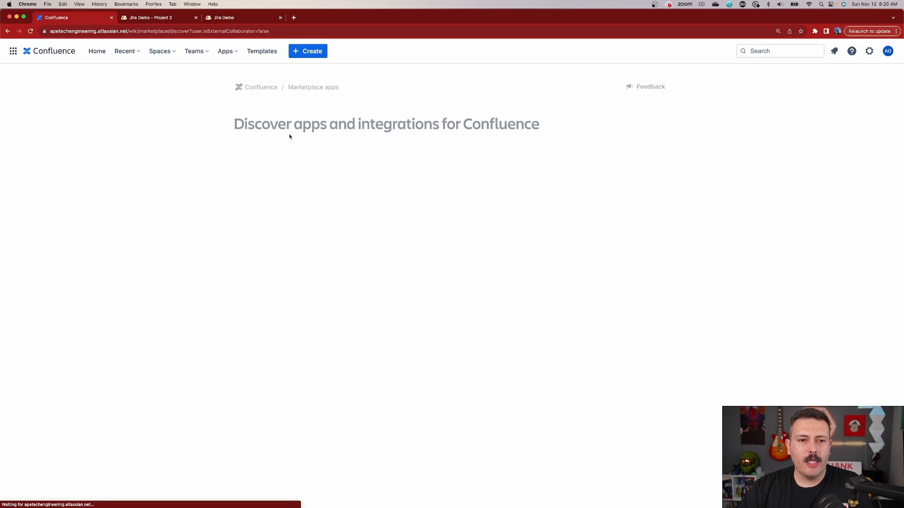
pyautogui.write('Monday')
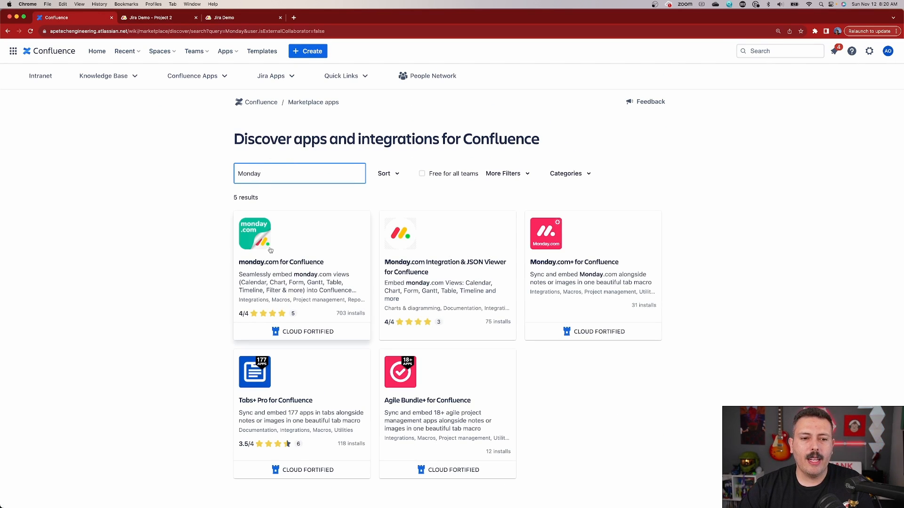
pyautogui.click(282, 262)
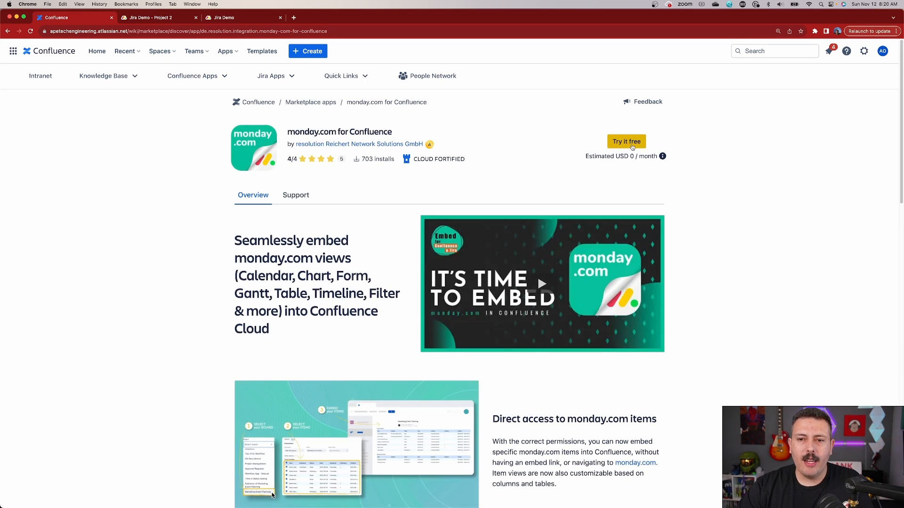
# Step: Start the free trial of monday.com for Confluence to add the app to the site
pyautogui.click(631, 144)
pyautogui.click(555, 300)
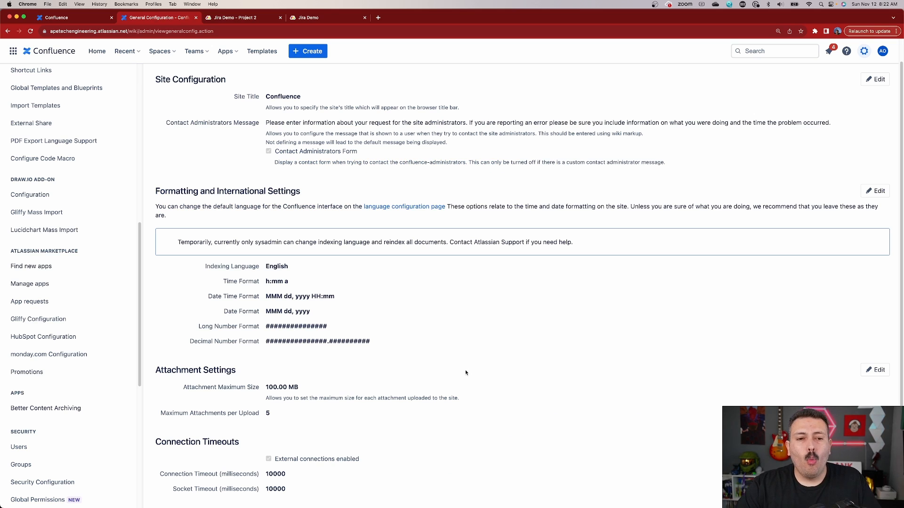
pyautogui.scroll(1, 725, 257)
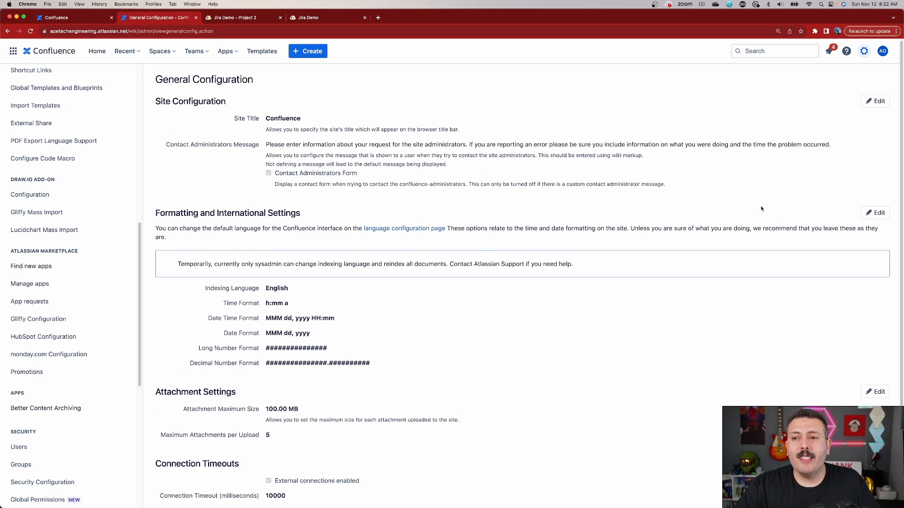
# Step: Open the monday.com Configuration page in the Confluence settings
pyautogui.click(864, 51)
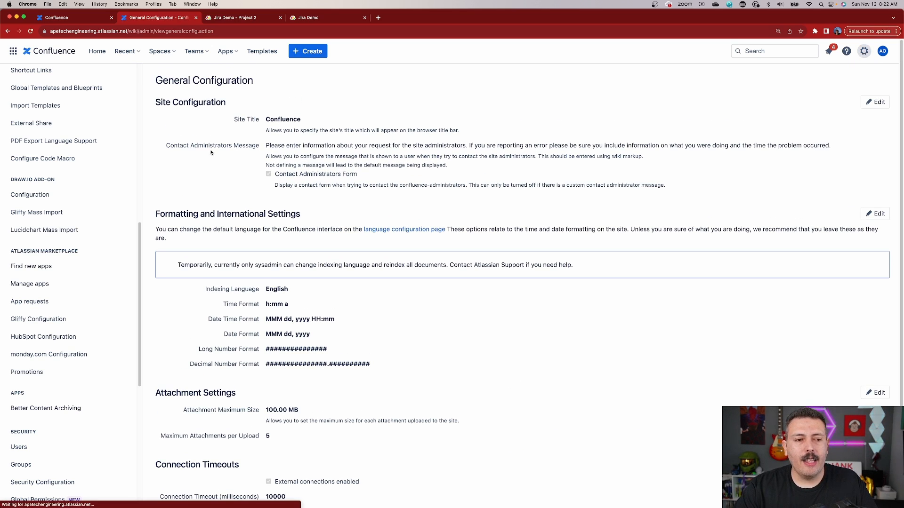
pyautogui.scroll(-5, 43, 255)
pyautogui.scroll(-3, 41, 257)
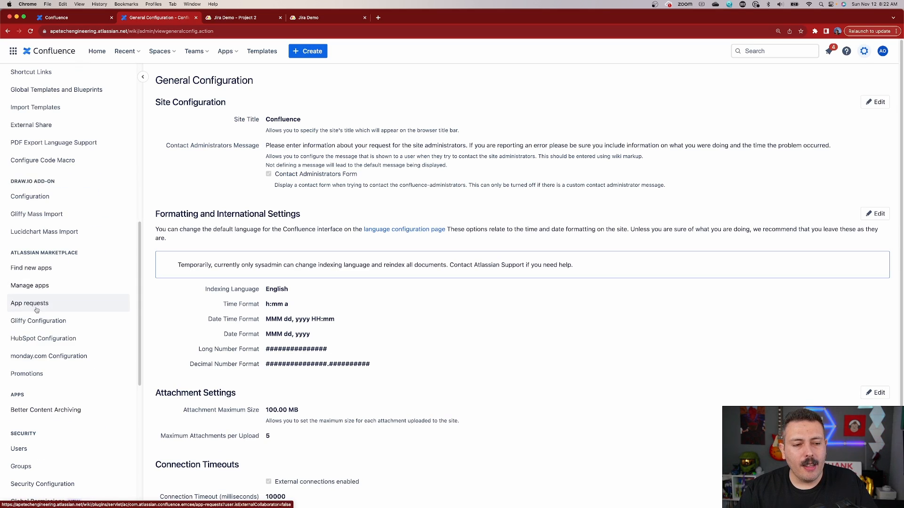
pyautogui.click(36, 356)
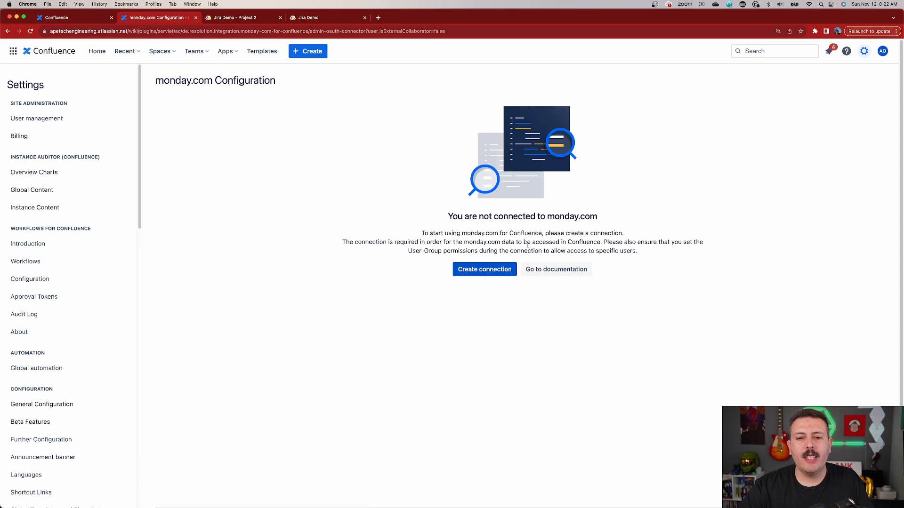
# Step: Create a connection named "Monday to Confluence" for the site-admins user group and proceed to the app installation
pyautogui.click(498, 269)
pyautogui.click(425, 202)
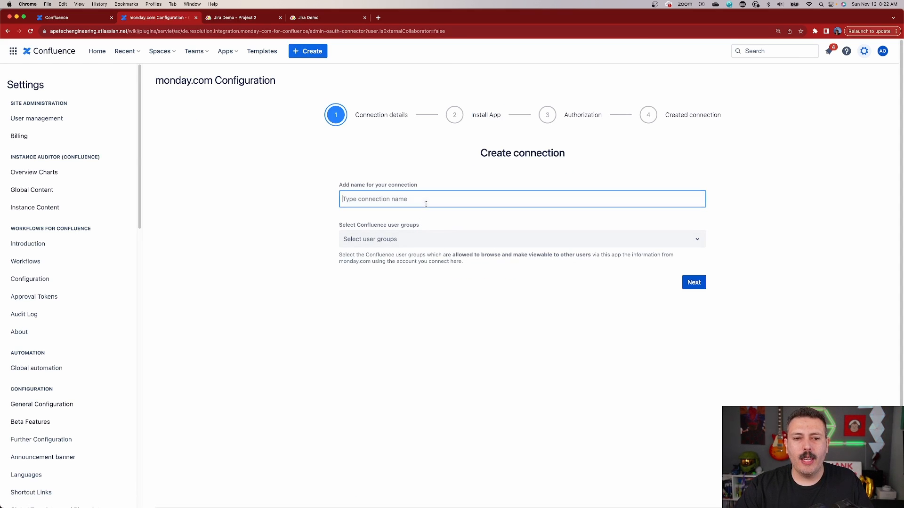
pyautogui.write('Monday ')
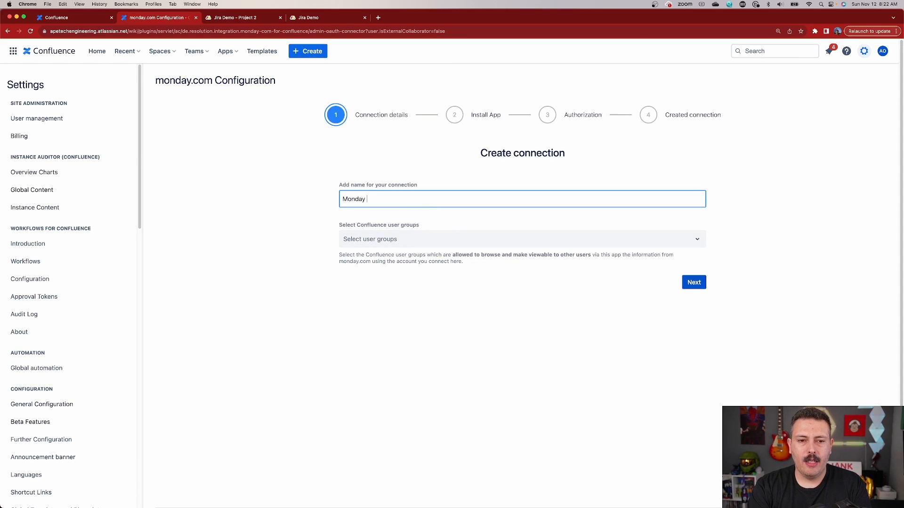
pyautogui.write('to Confluence')
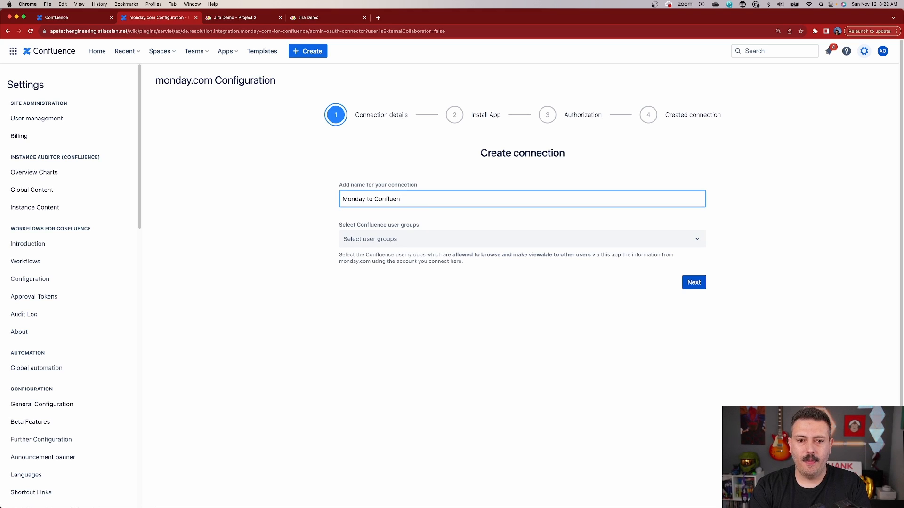
pyautogui.click(461, 244)
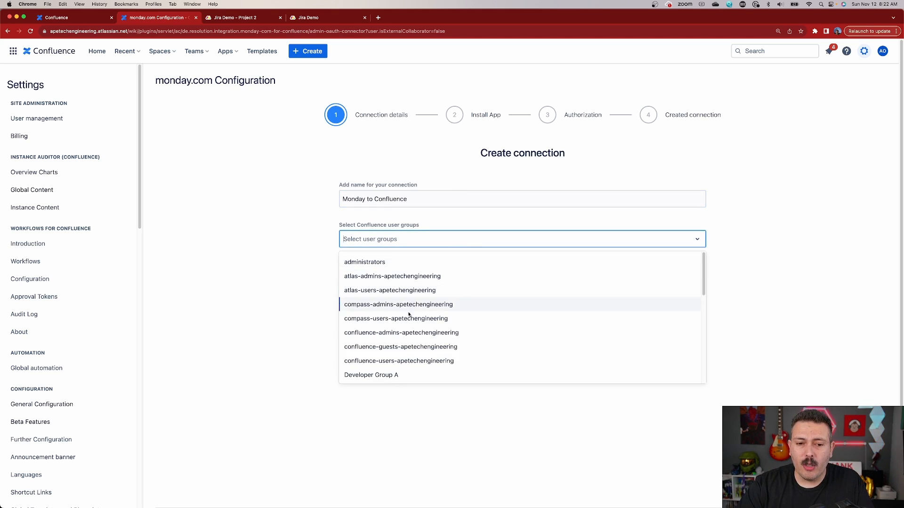
pyautogui.write('site')
pyautogui.click(393, 267)
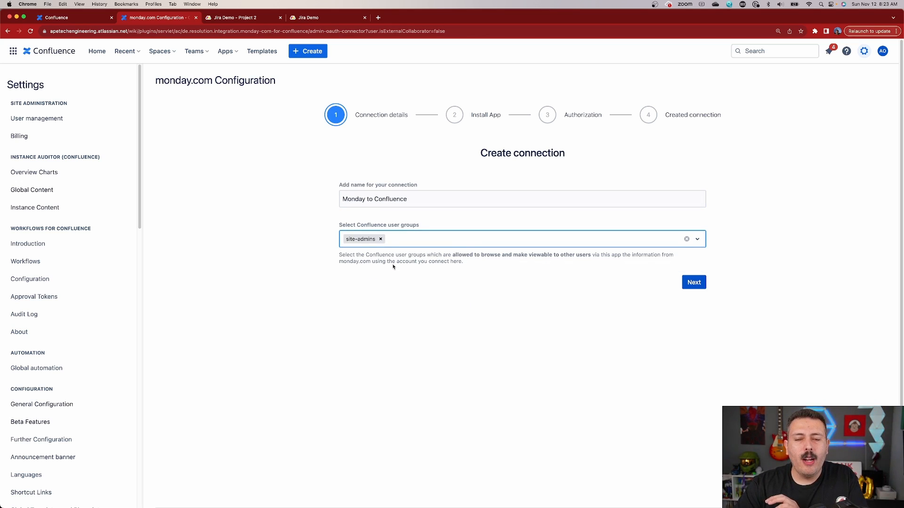
pyautogui.click(695, 283)
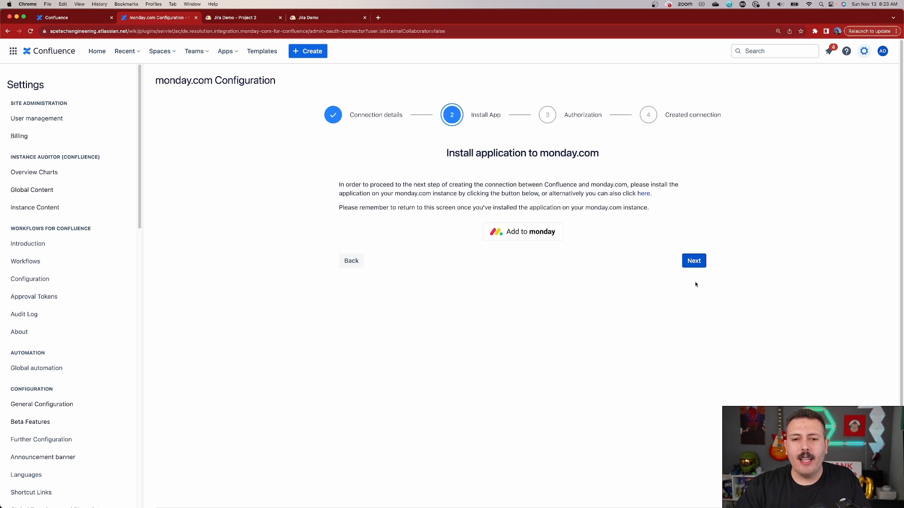
# Step: Install monday.com for Confluence on monday.com for all workspaces, then return to the Confluence connection setup and continue to authorization
pyautogui.click(527, 235)
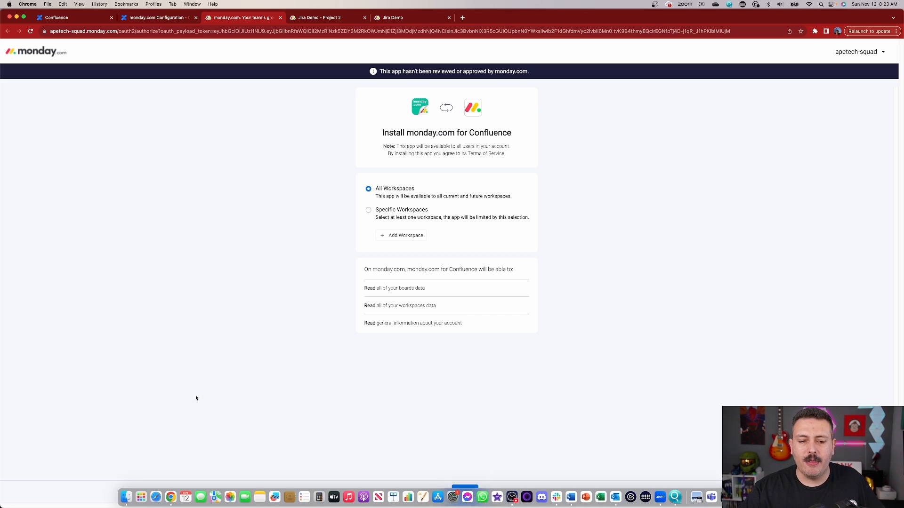
pyautogui.click(463, 500)
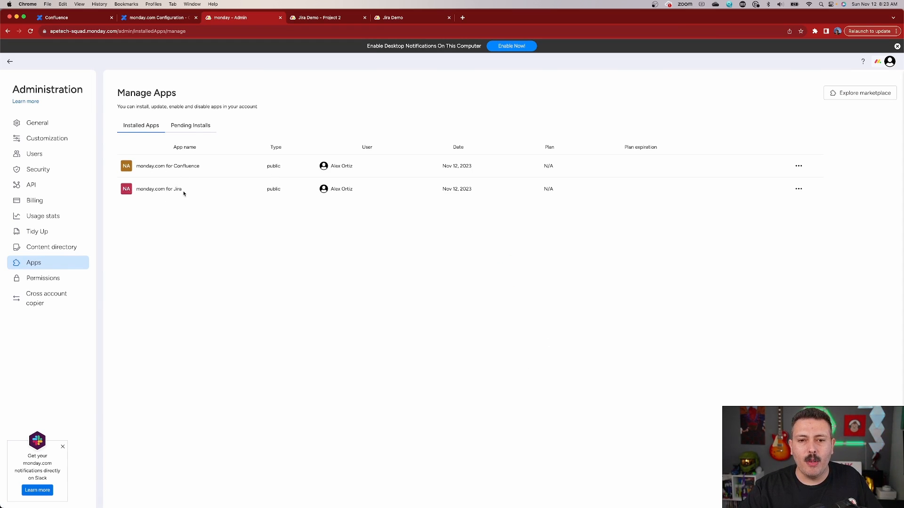
pyautogui.click(150, 17)
pyautogui.click(704, 264)
# Step: Authorize monday.com for Confluence to access the monday.com account and finish the connection setup
pyautogui.click(677, 286)
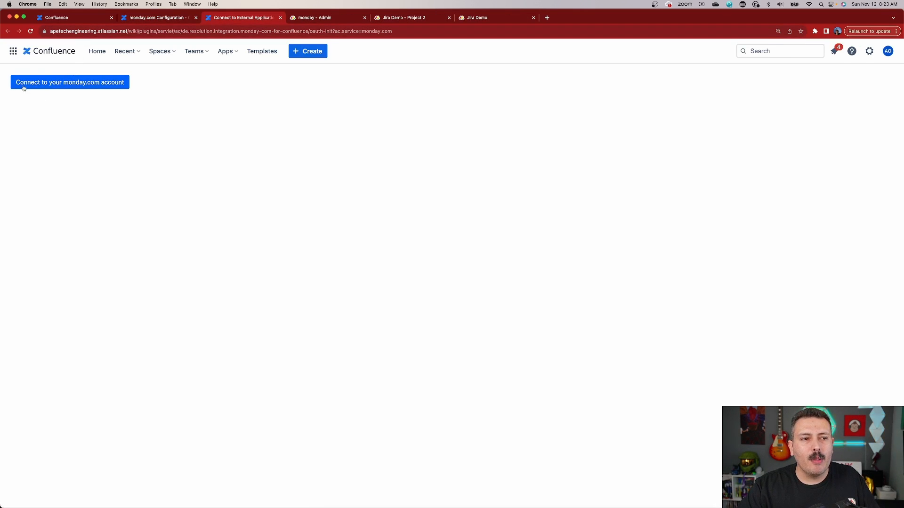
pyautogui.click(61, 83)
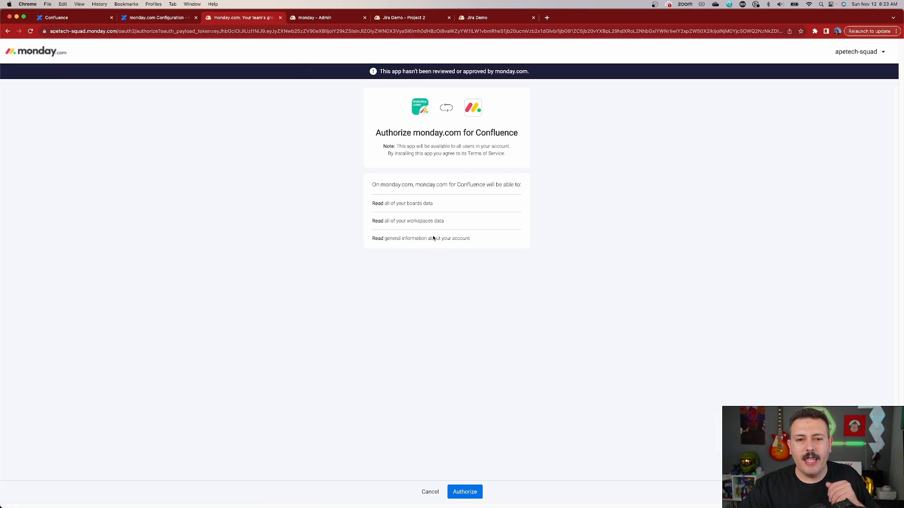
pyautogui.click(461, 492)
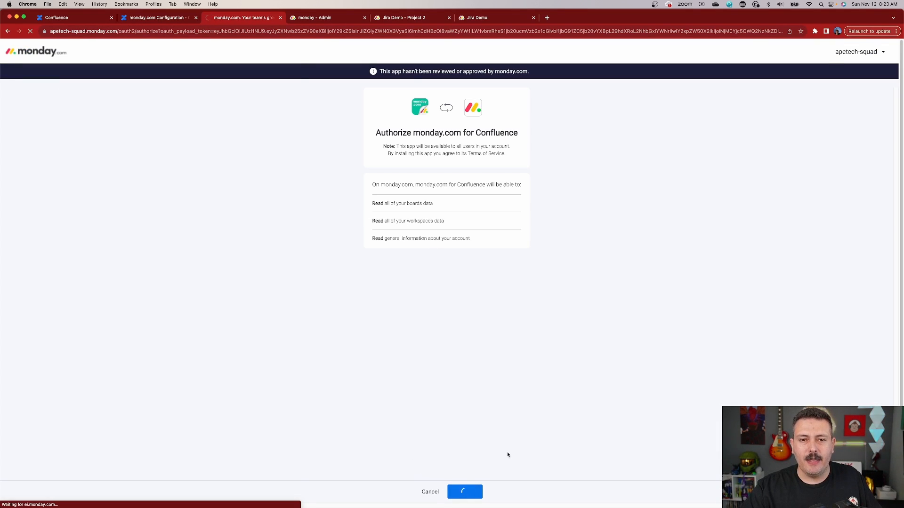
pyautogui.click(443, 333)
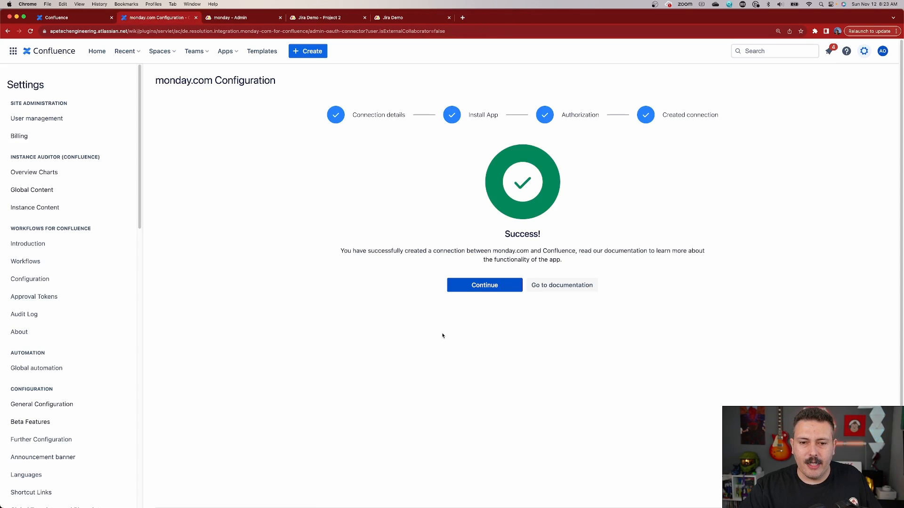
pyautogui.click(478, 285)
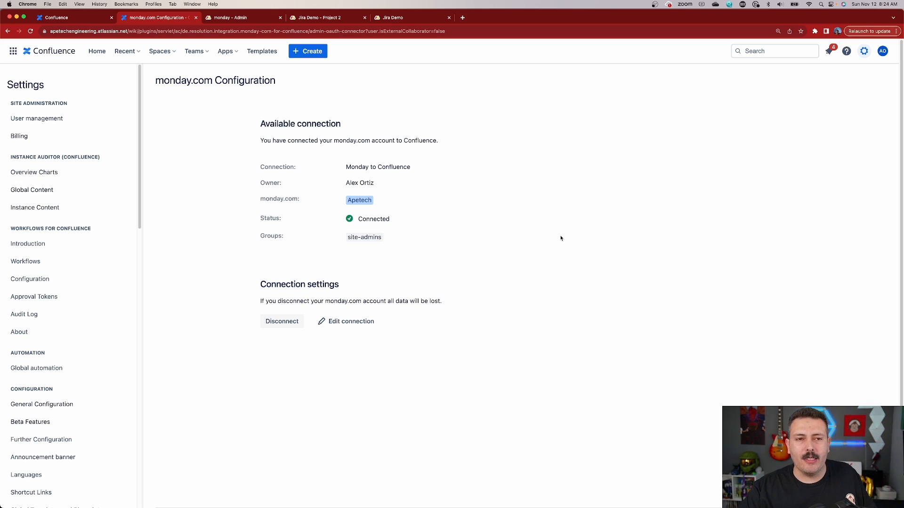
# Step: Open the Product requirements page of the Demonstration Space for editing and insert the monday.com embed macro below the page properties report
pyautogui.click(160, 51)
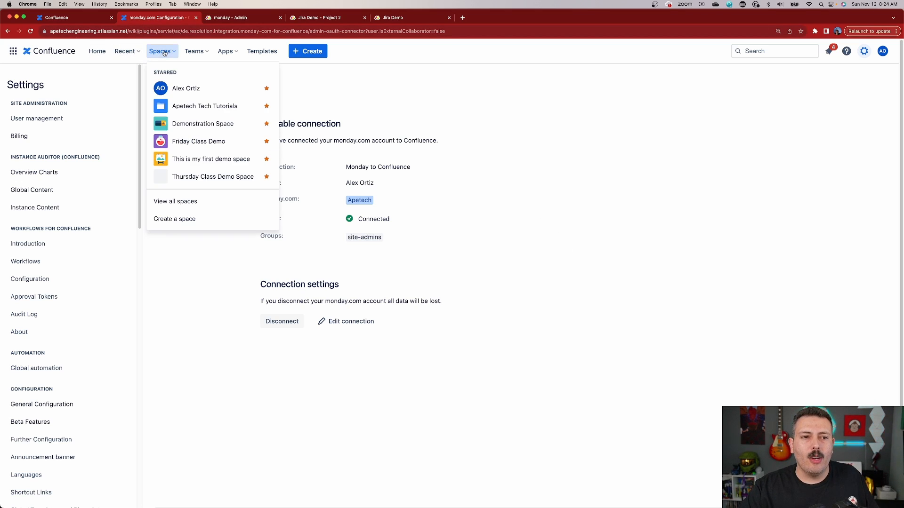
pyautogui.click(225, 125)
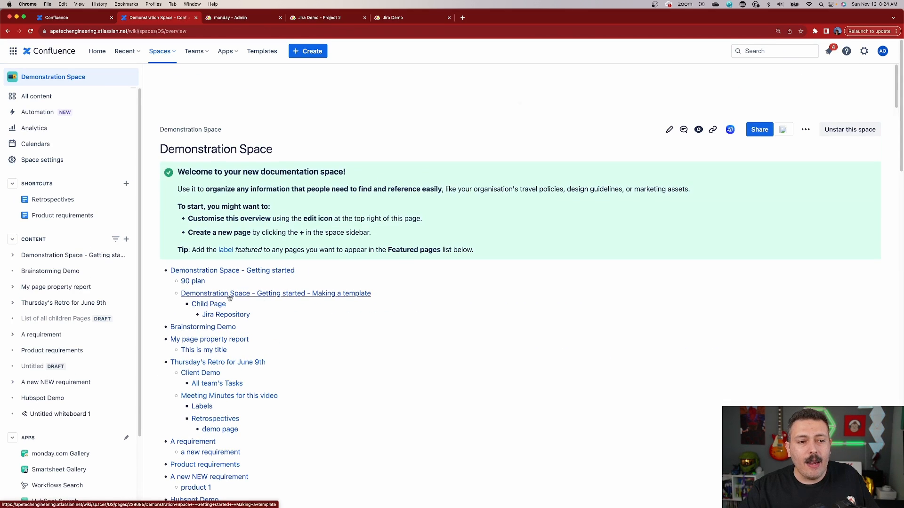
pyautogui.scroll(-3, 53, 375)
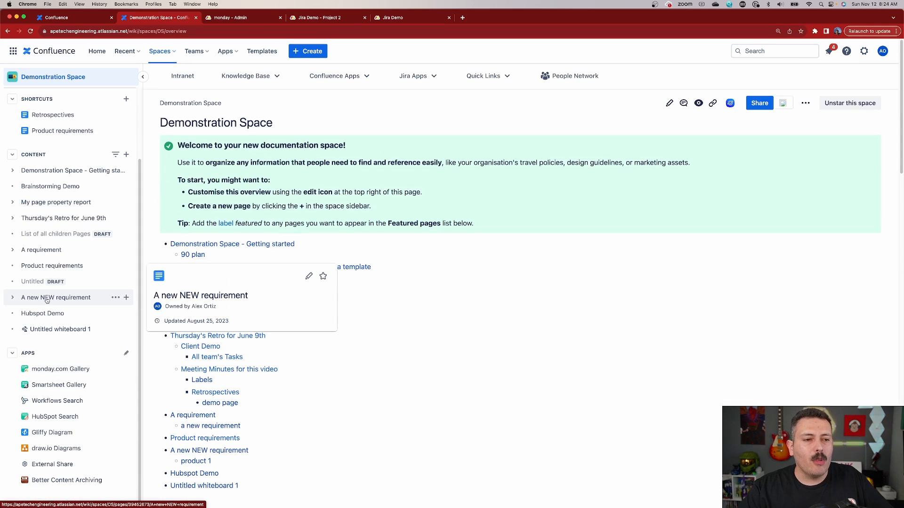
pyautogui.click(47, 265)
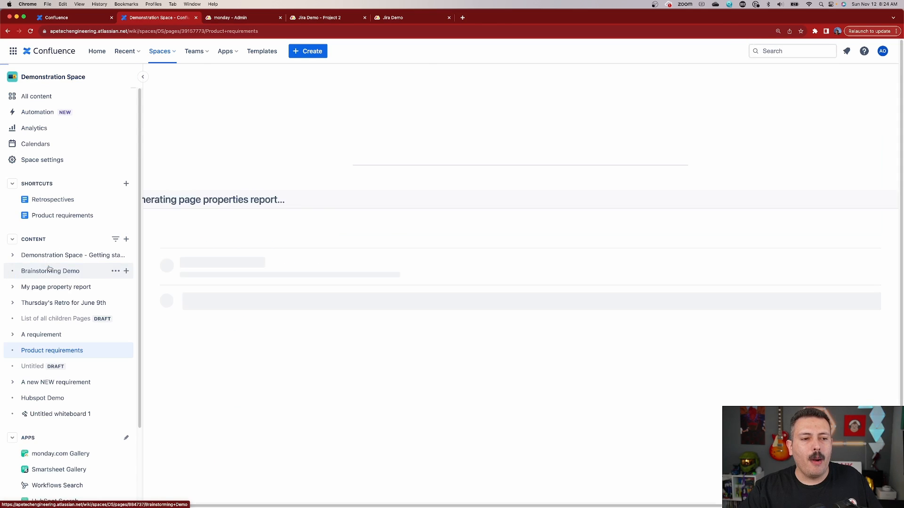
pyautogui.press('e')
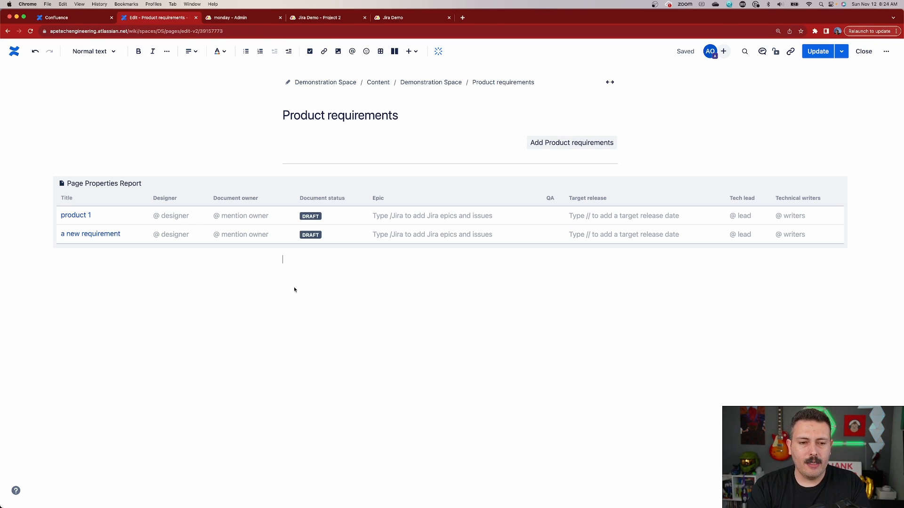
pyautogui.write('/monday')
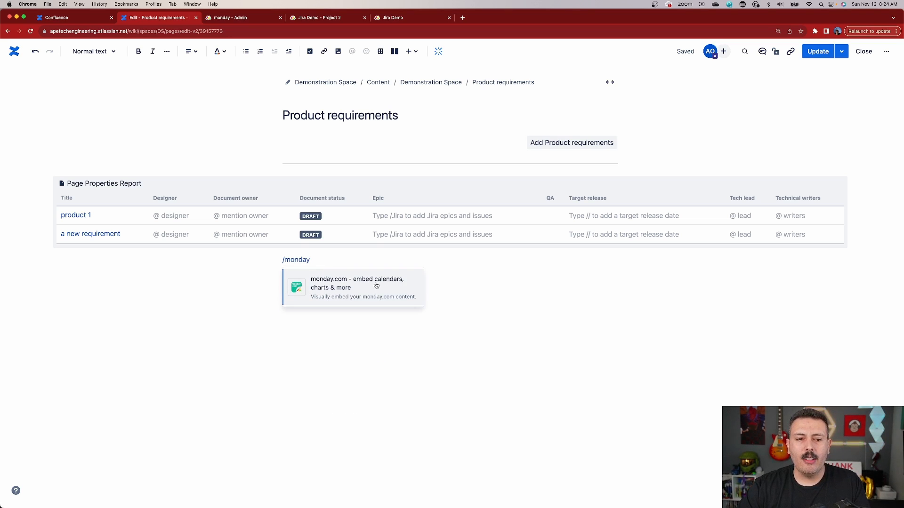
pyautogui.click(345, 288)
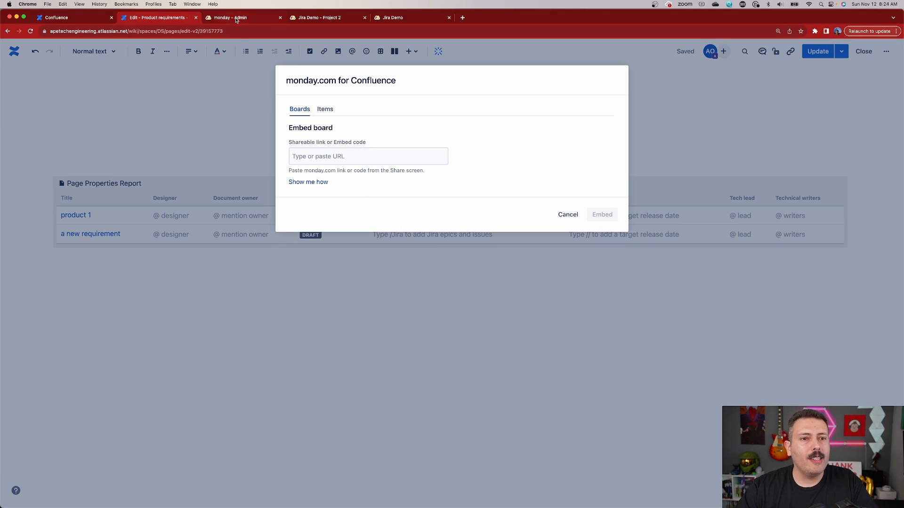
# Step: Copy the shareable link of the Jira Demo board's main table in monday.com and paste it as the board link in the Confluence embed dialog
pyautogui.click(280, 18)
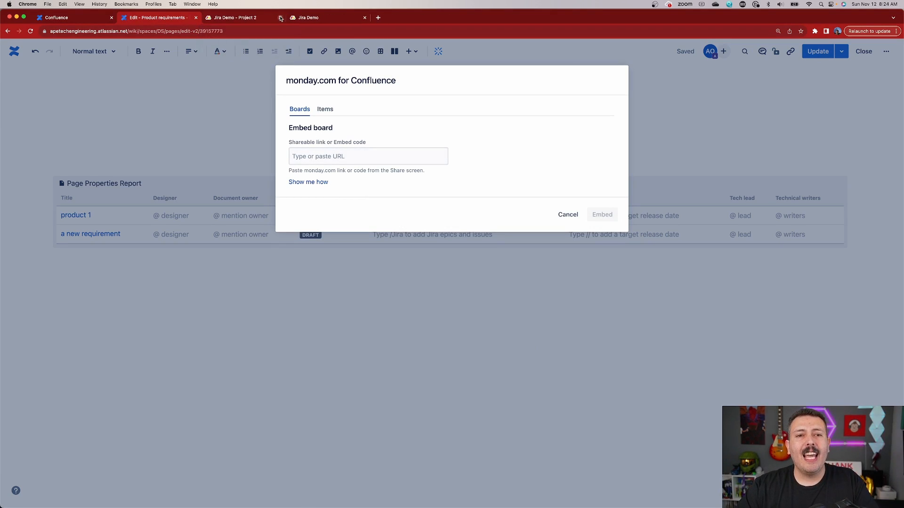
pyautogui.click(244, 21)
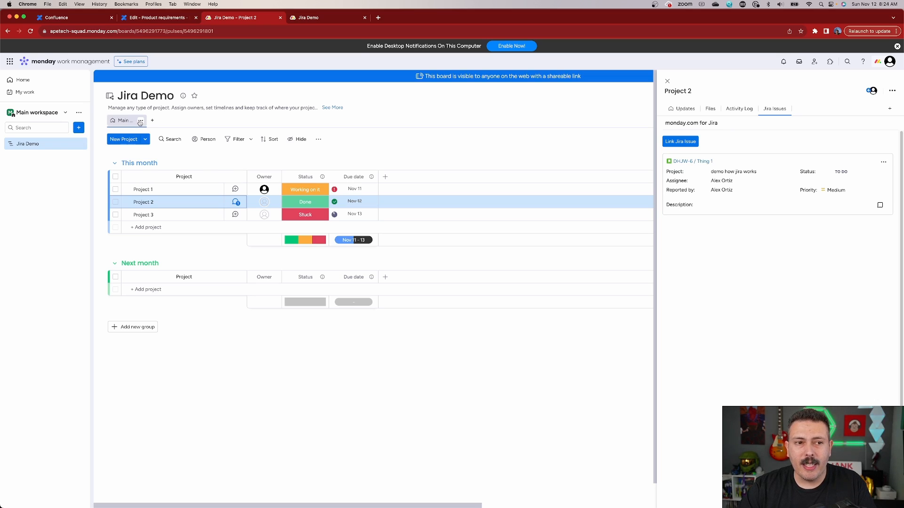
pyautogui.click(140, 122)
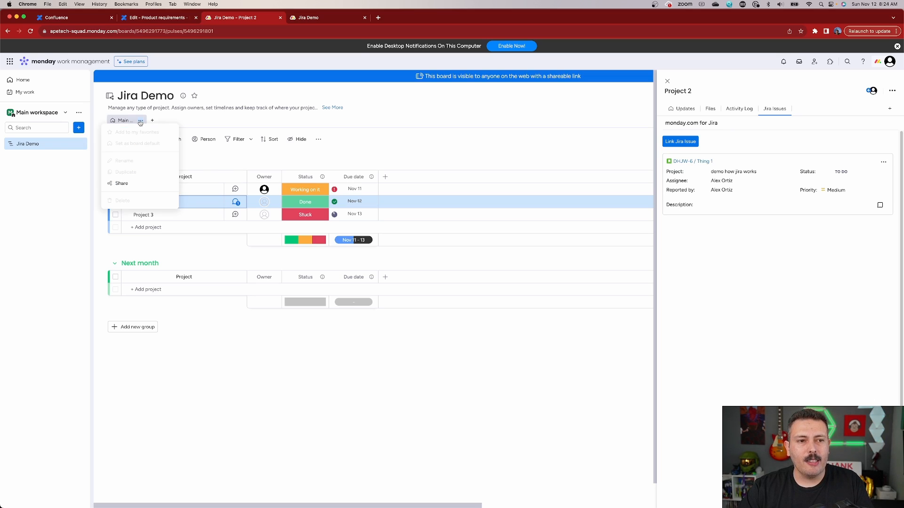
pyautogui.click(118, 182)
pyautogui.click(522, 262)
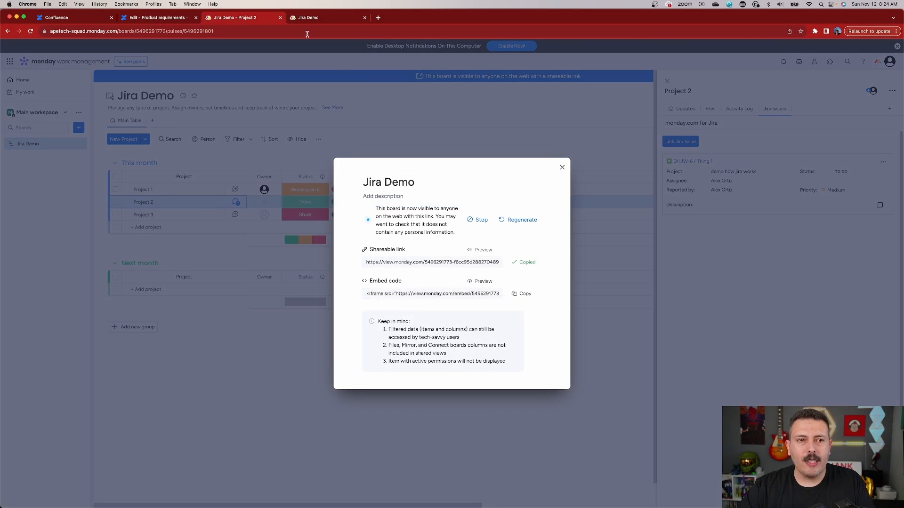
pyautogui.click(158, 18)
pyautogui.click(366, 158)
pyautogui.press('super+v')
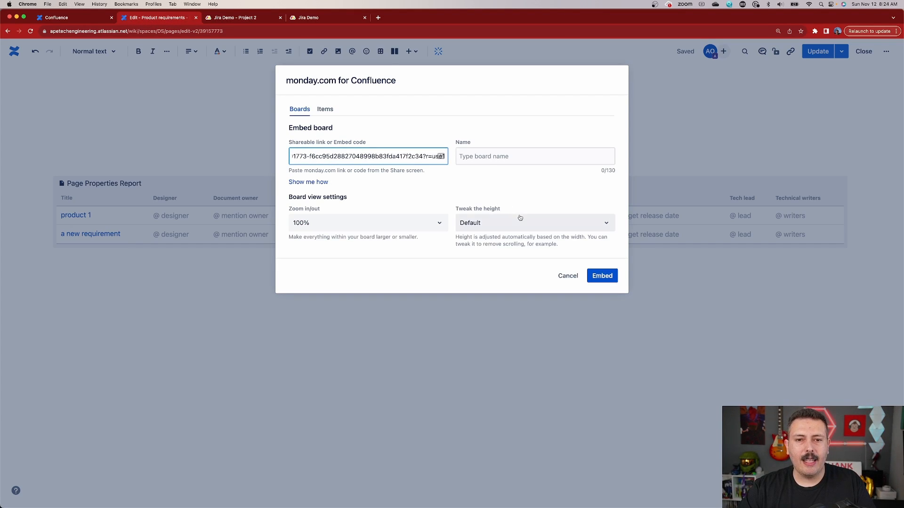
# Step: Name the embedded board "From Monday"
pyautogui.click(517, 158)
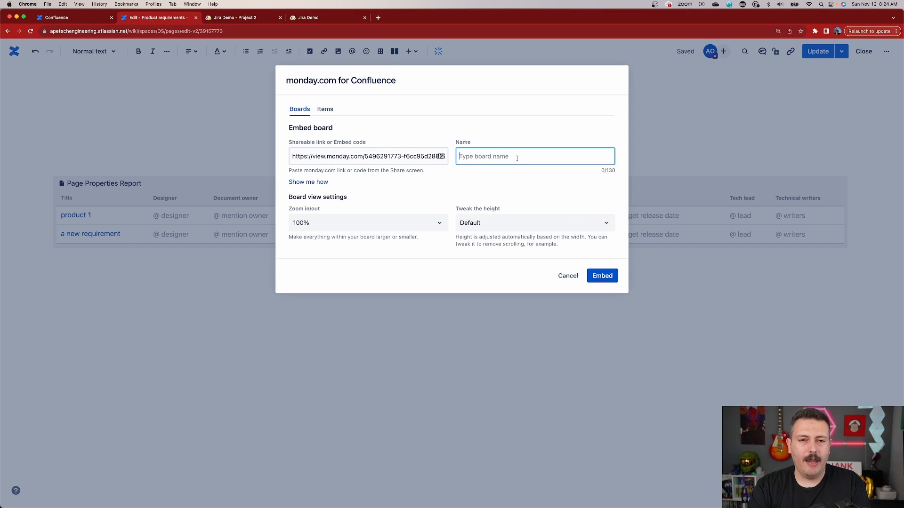
pyautogui.write('From Con')
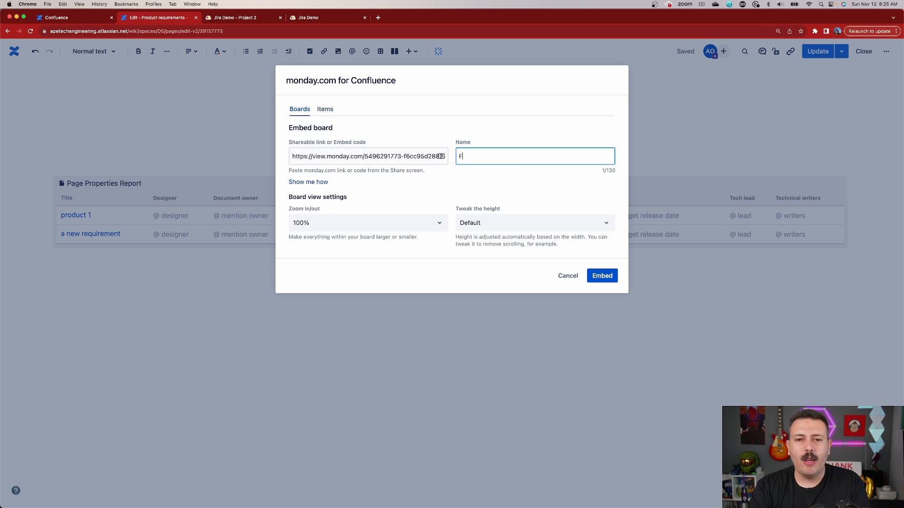
pyautogui.press('BackSpace')
pyautogui.press('BackSpace')
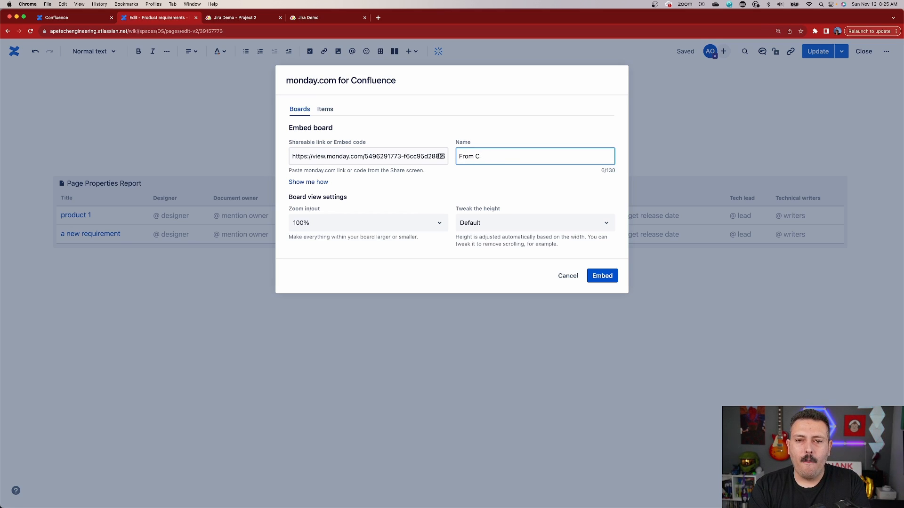
pyautogui.press('BackSpace')
pyautogui.write('MMond')
pyautogui.press('BackSpace')
pyautogui.press('BackSpace')
pyautogui.press('BackSpace')
pyautogui.press('BackSpace')
pyautogui.write('onday')
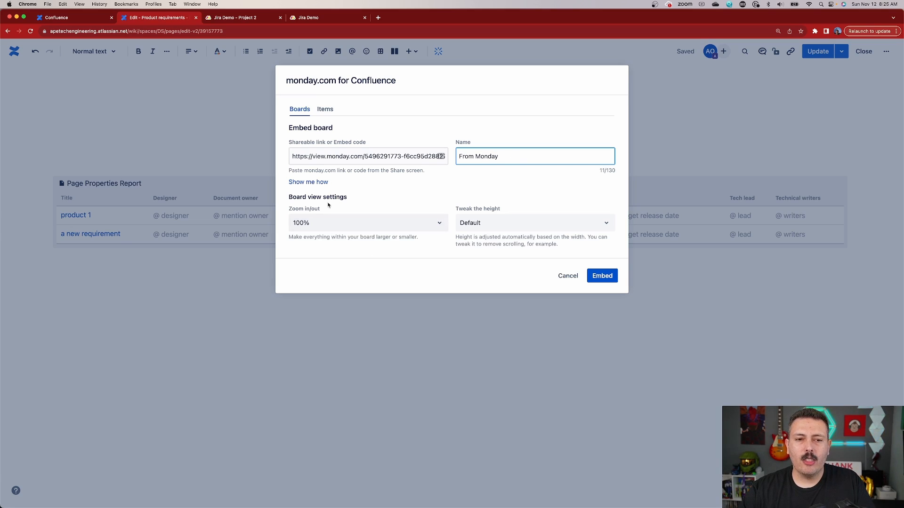
# Step: Review the zoom and height options, keep them at 100% and Default, and embed the board in the page
pyautogui.click(317, 224)
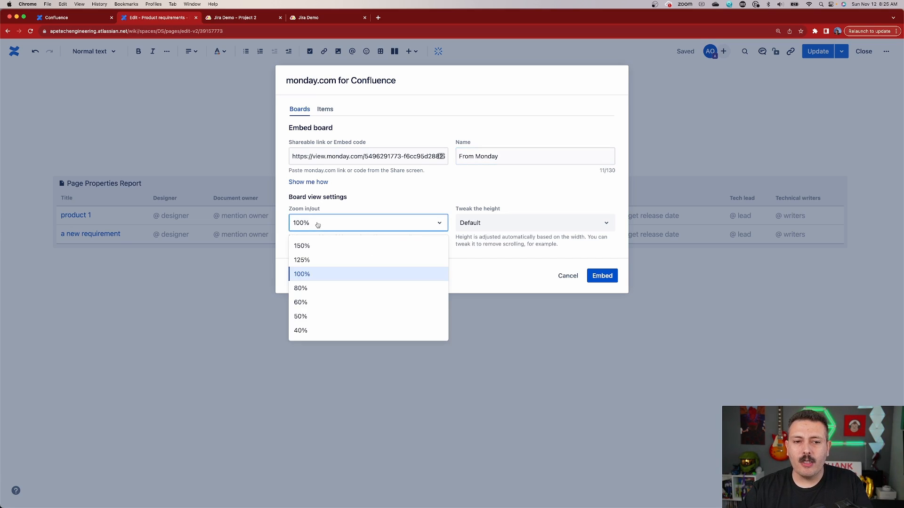
pyautogui.click(497, 229)
pyautogui.click(508, 229)
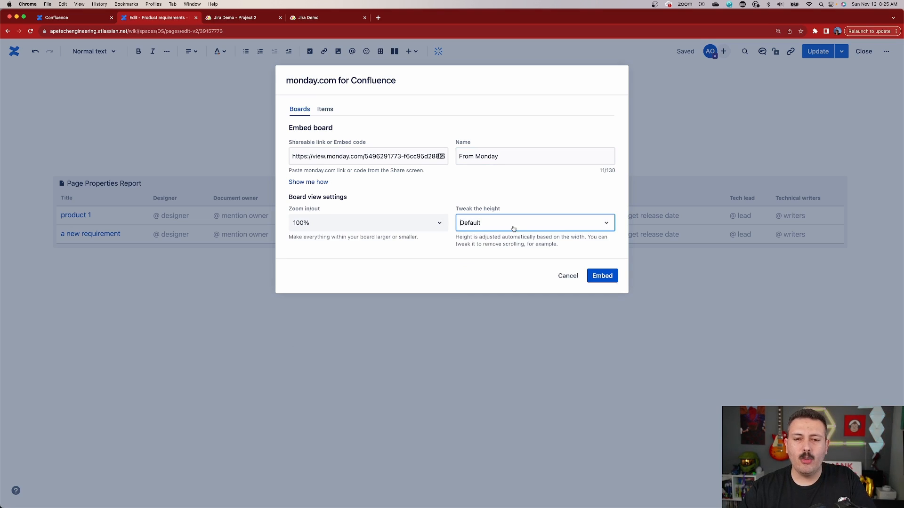
pyautogui.click(602, 275)
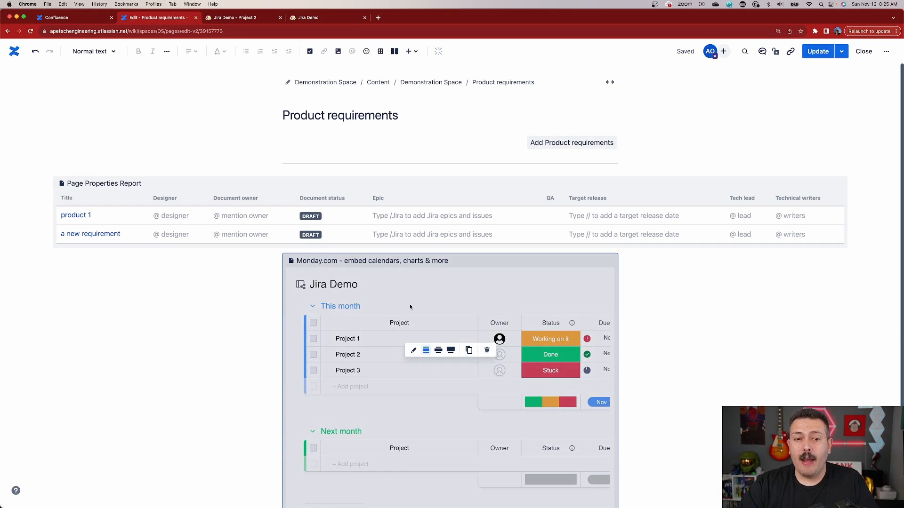
# Step: Publish the updated Product requirements page and look over the embedded Jira Demo board, including its due date column
pyautogui.scroll(-1, 411, 306)
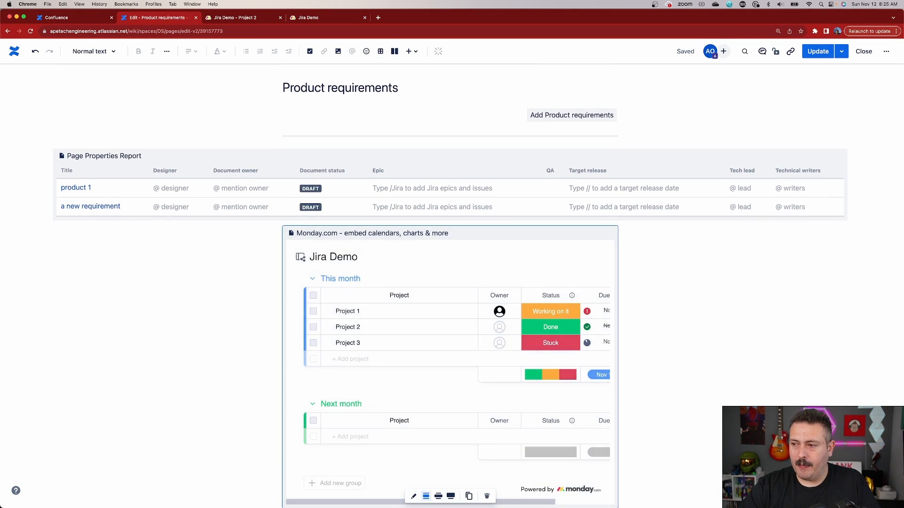
pyautogui.click(828, 57)
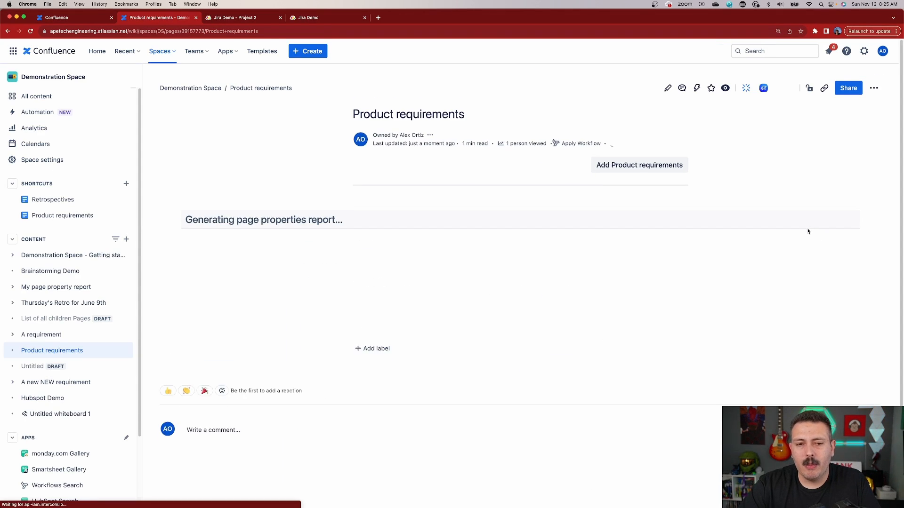
pyautogui.scroll(-3, 482, 357)
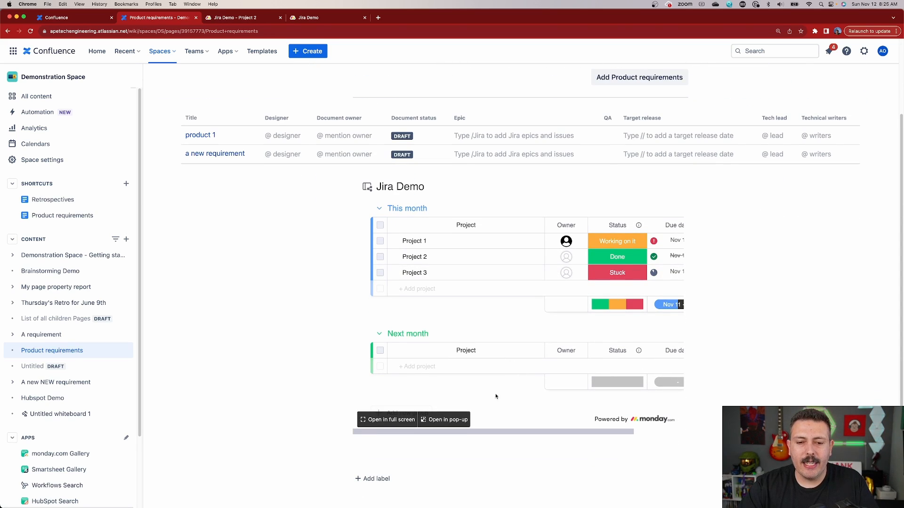
pyautogui.moveTo(499, 435); pyautogui.dragTo(597, 439)
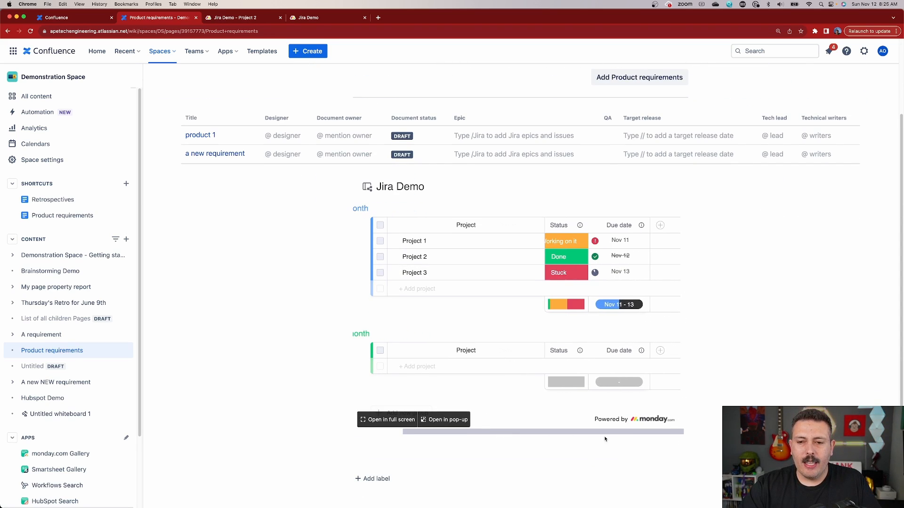
pyautogui.hscroll(-3, 544, 238)
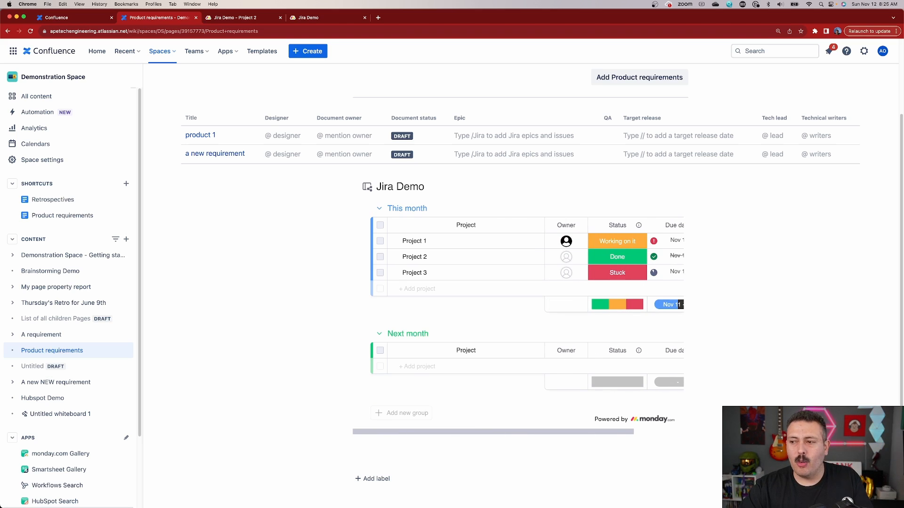
pyautogui.scroll(-3, 566, 341)
pyautogui.scroll(7, 566, 340)
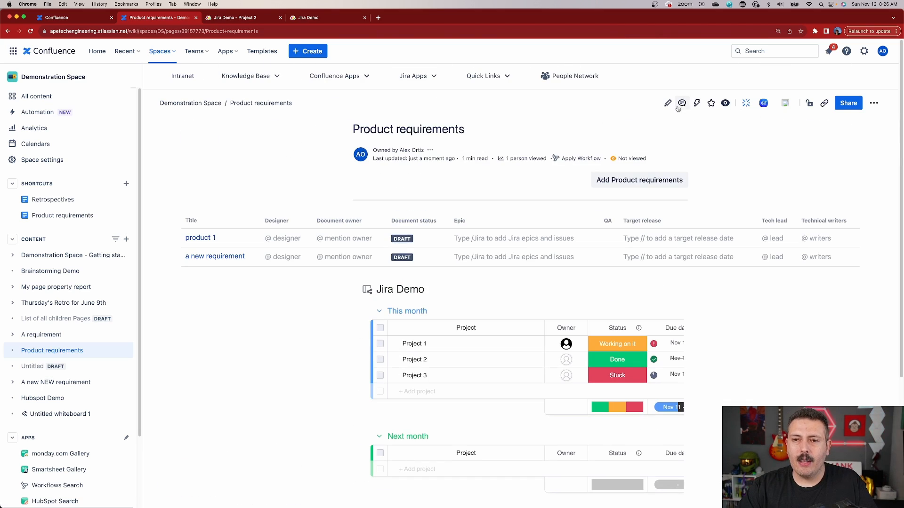
# Step: Edit the Product requirements page again and insert a second monday.com embed macro below the embedded board
pyautogui.click(666, 101)
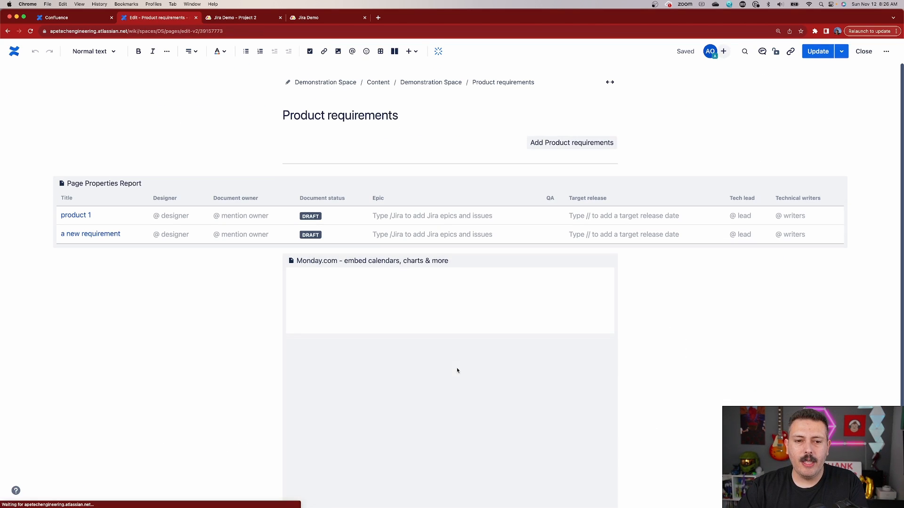
pyautogui.scroll(-1, 672, 367)
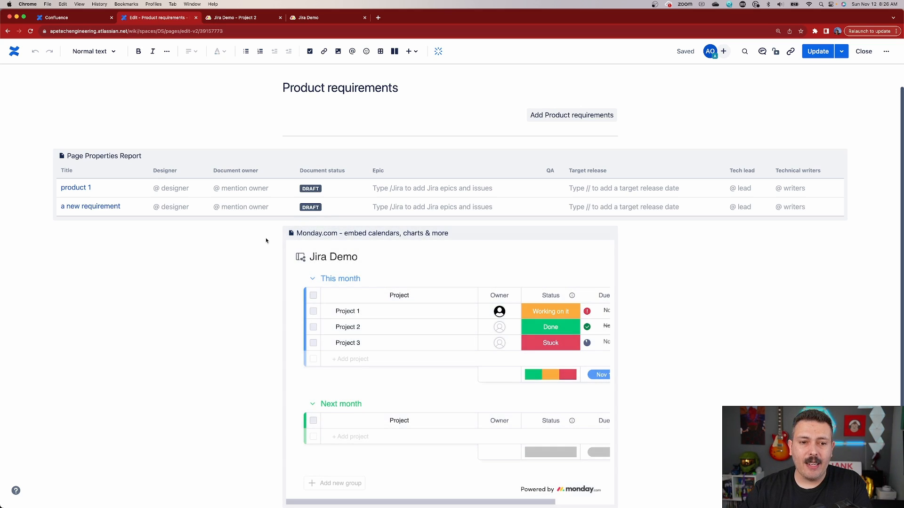
pyautogui.scroll(-2, 383, 452)
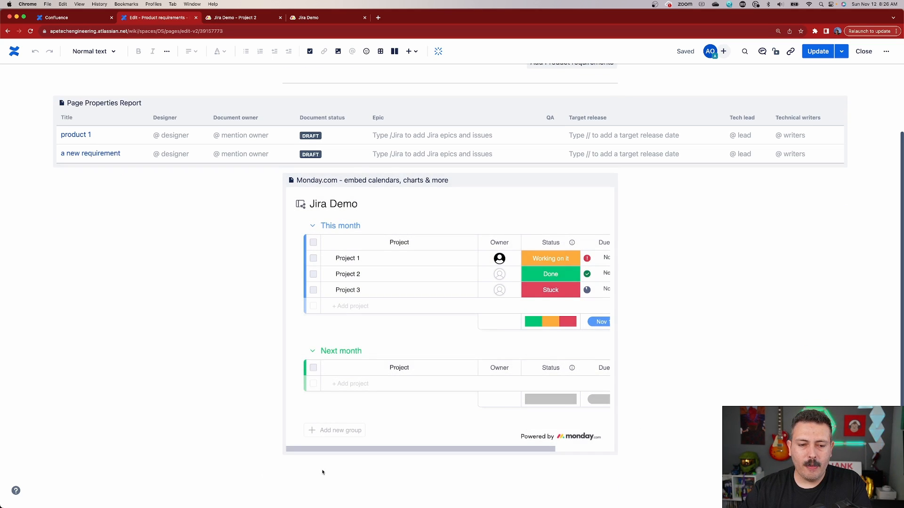
pyautogui.click(299, 477)
pyautogui.write('/monday')
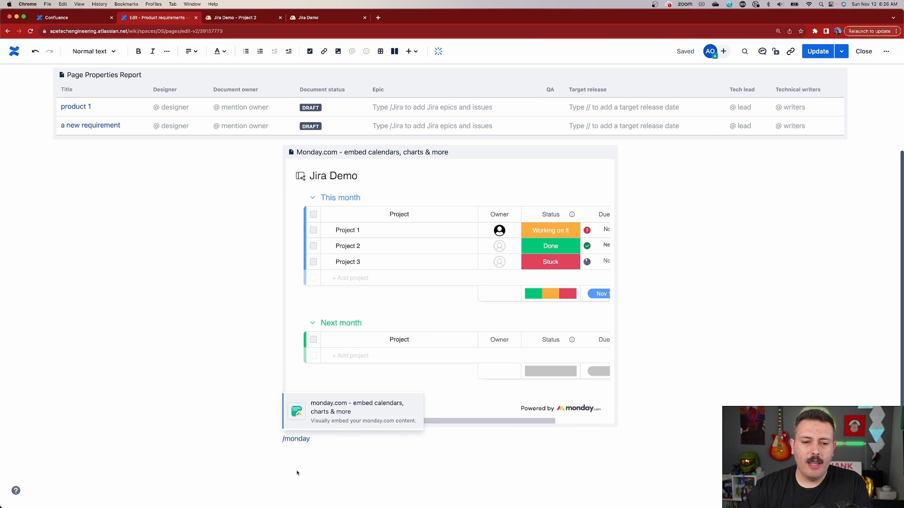
pyautogui.click(366, 413)
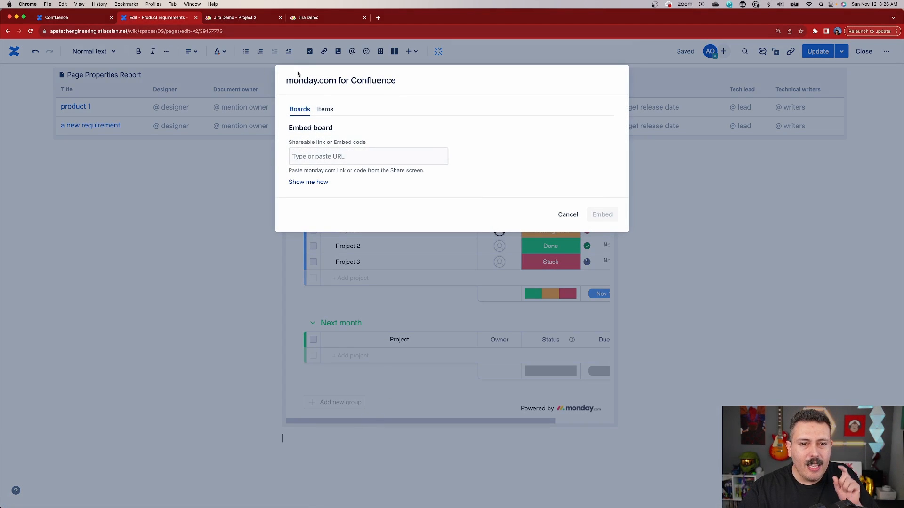
# Step: Switch the embed to items and choose the Main workspace and the Jira Demo board as their source, ready for an item search
pyautogui.click(330, 112)
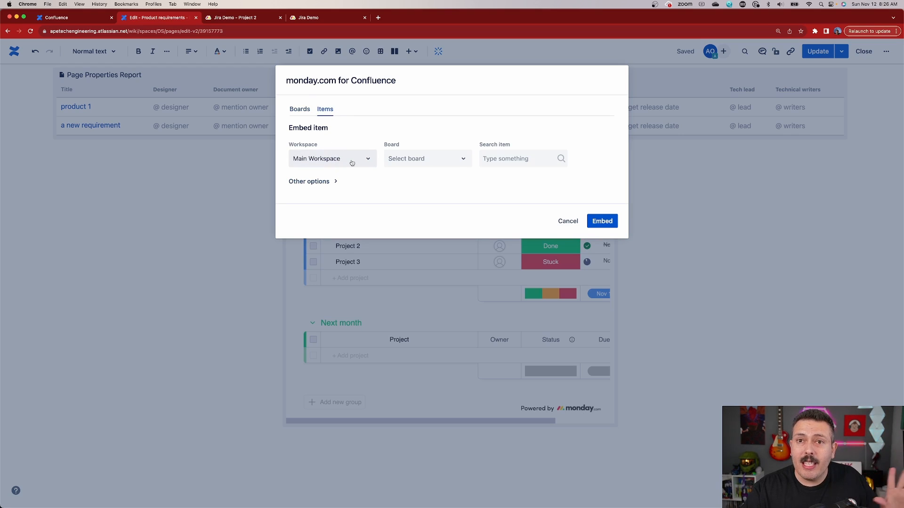
pyautogui.click(405, 163)
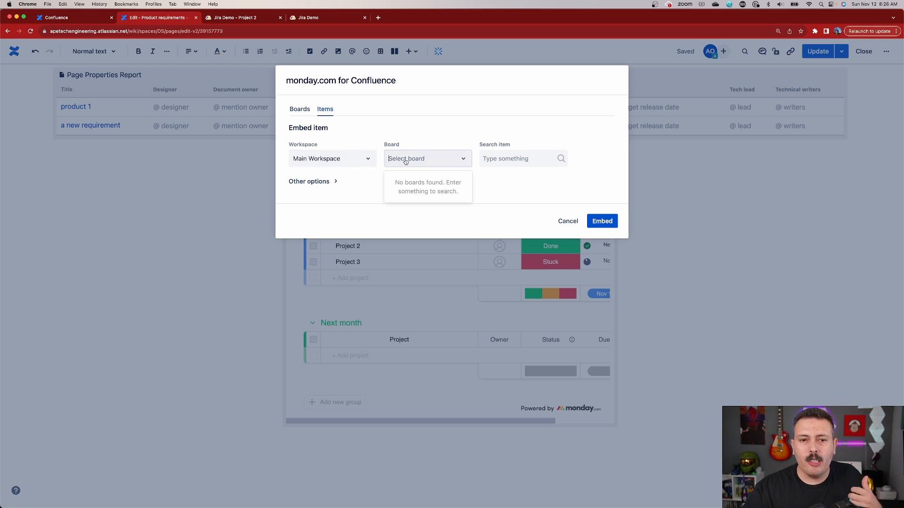
pyautogui.click(356, 165)
pyautogui.click(321, 197)
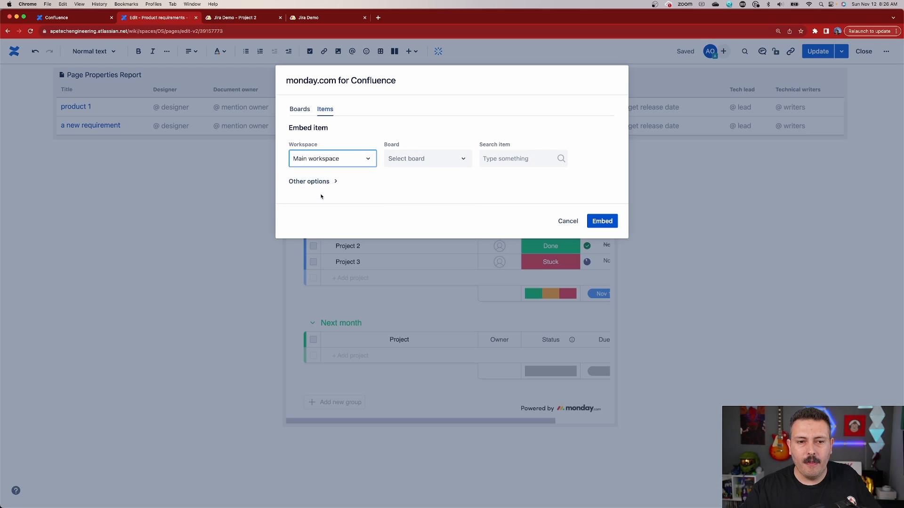
pyautogui.click(409, 164)
pyautogui.click(410, 183)
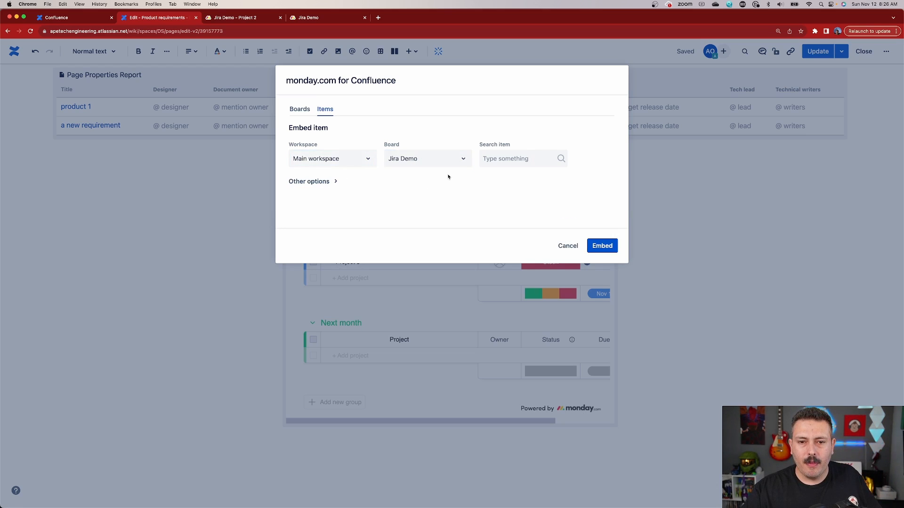
pyautogui.click(519, 161)
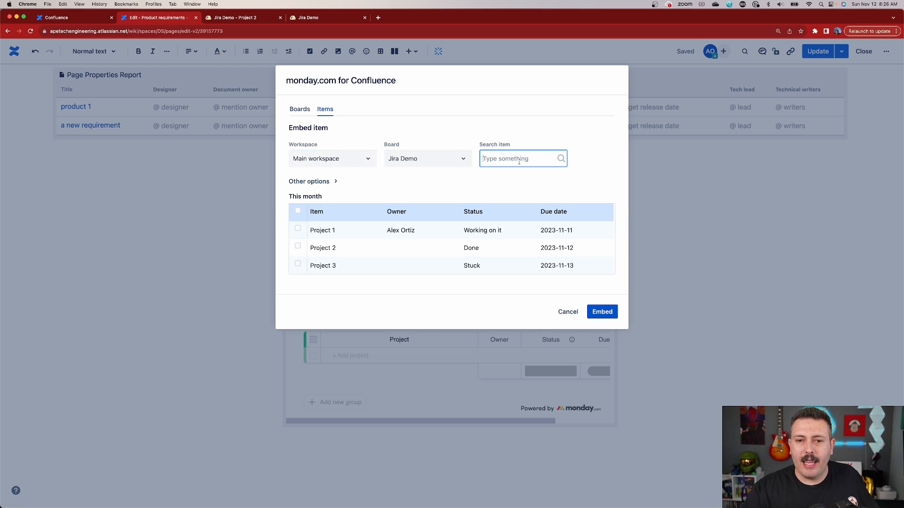
# Step: Embed the Project 3 item in the Product requirements page and publish the update, checking the embedded item
pyautogui.click(298, 264)
pyautogui.click(602, 312)
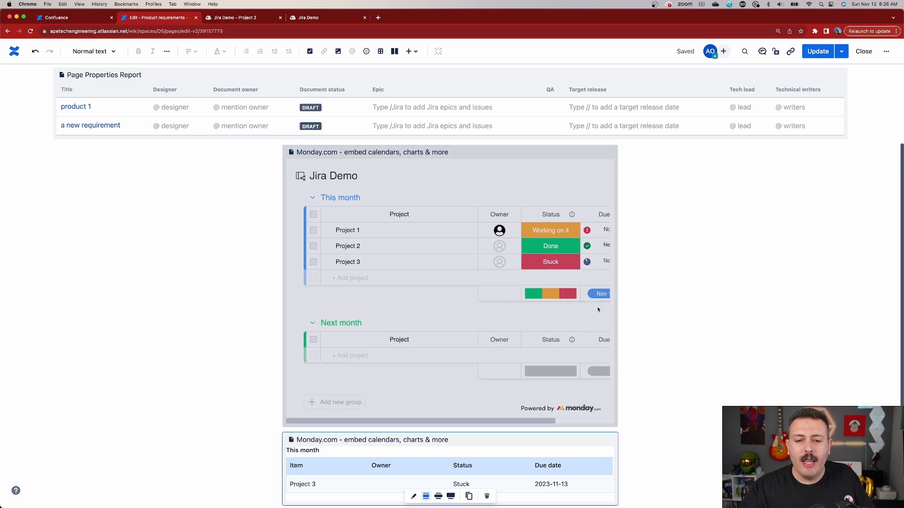
pyautogui.scroll(-1, 597, 306)
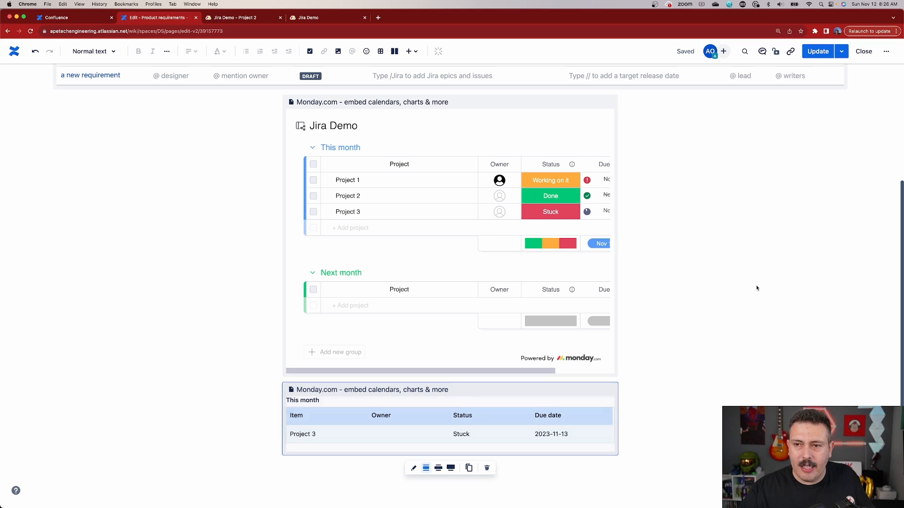
pyautogui.click(814, 53)
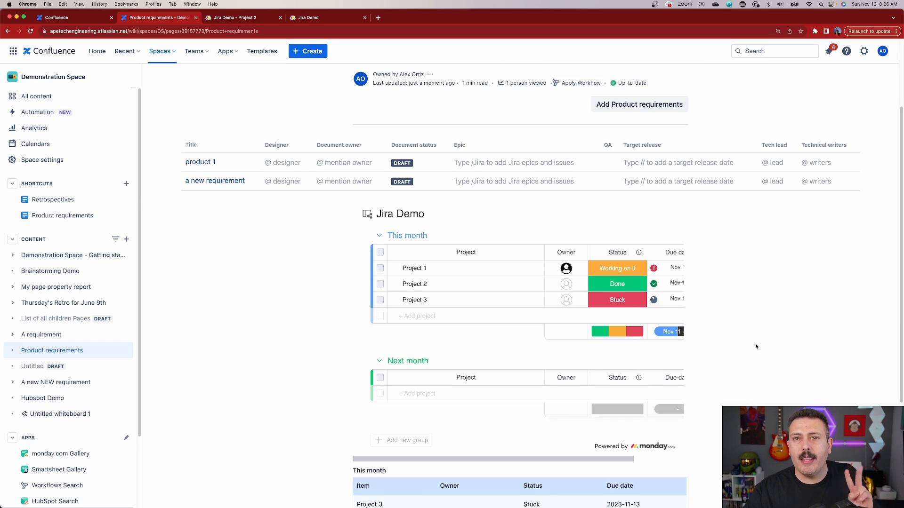
pyautogui.scroll(-3, 756, 347)
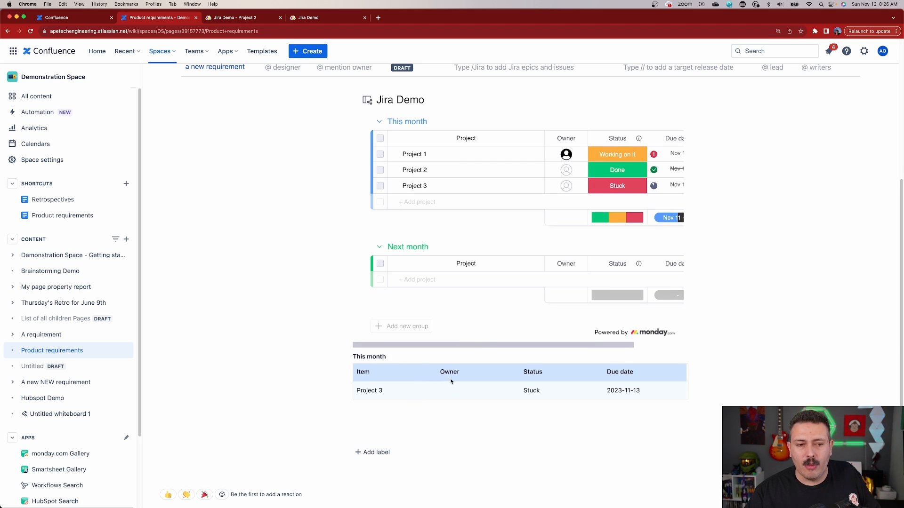
# Step: Edit the Product requirements page again and reopen the Project 3 item embed's settings with its other options expanded
pyautogui.press('e')
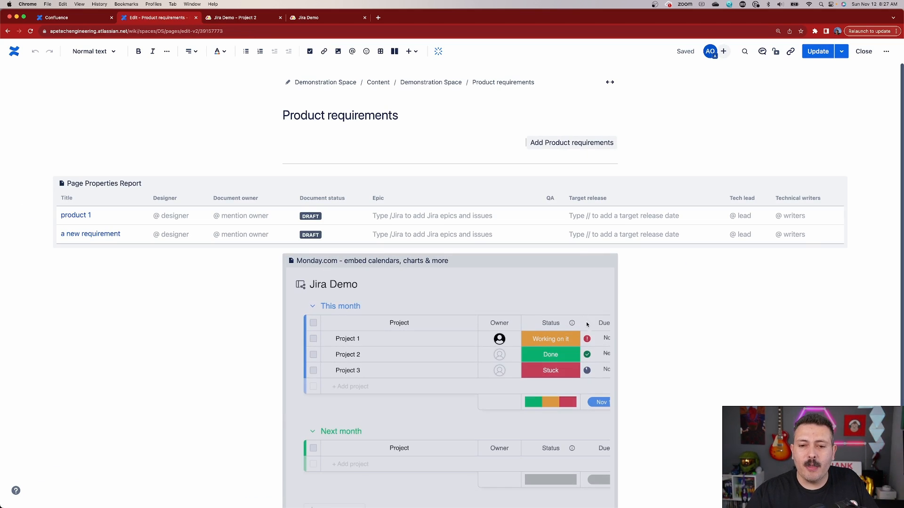
pyautogui.scroll(-3, 592, 326)
pyautogui.click(414, 469)
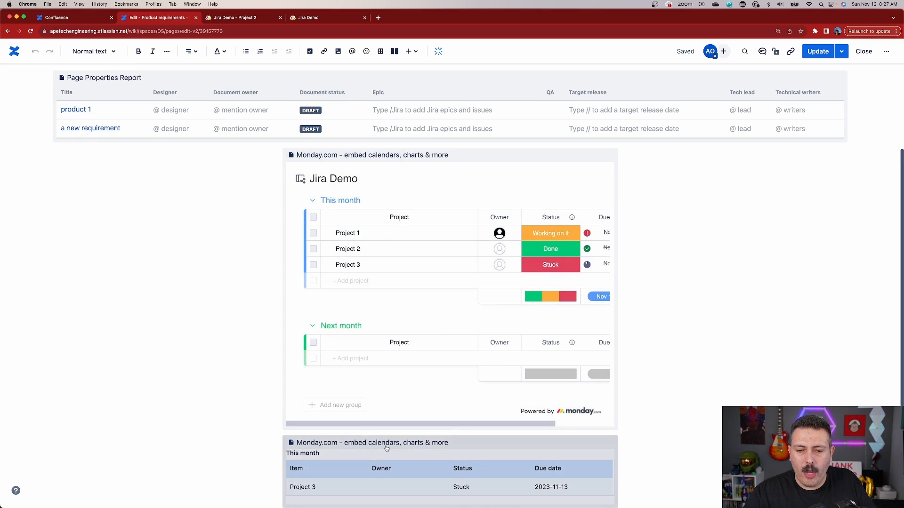
pyautogui.scroll(-2, 414, 470)
pyautogui.click(414, 468)
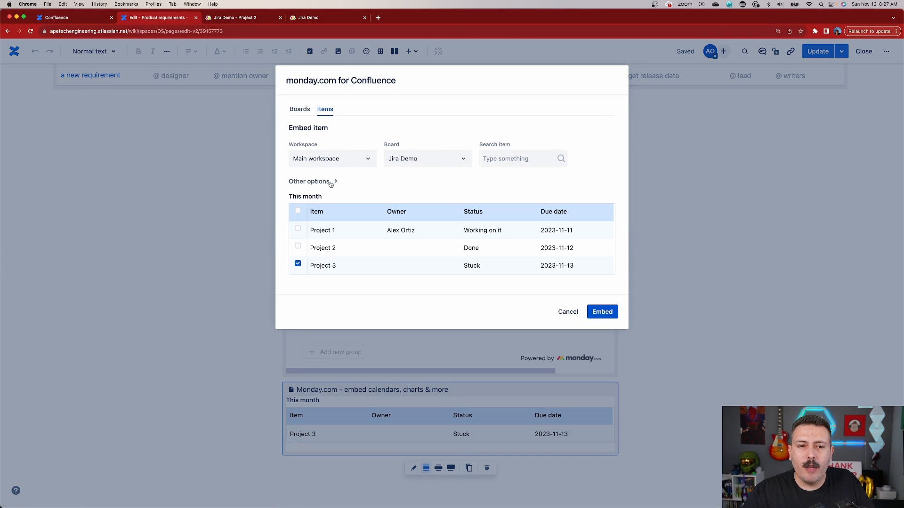
pyautogui.click(318, 183)
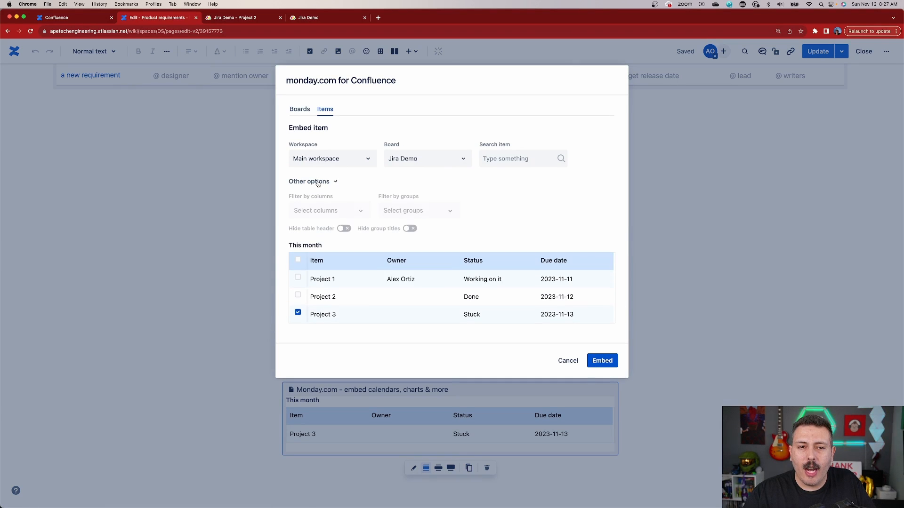
# Step: Review the column and group filter choices available for the embedded item
pyautogui.click(320, 212)
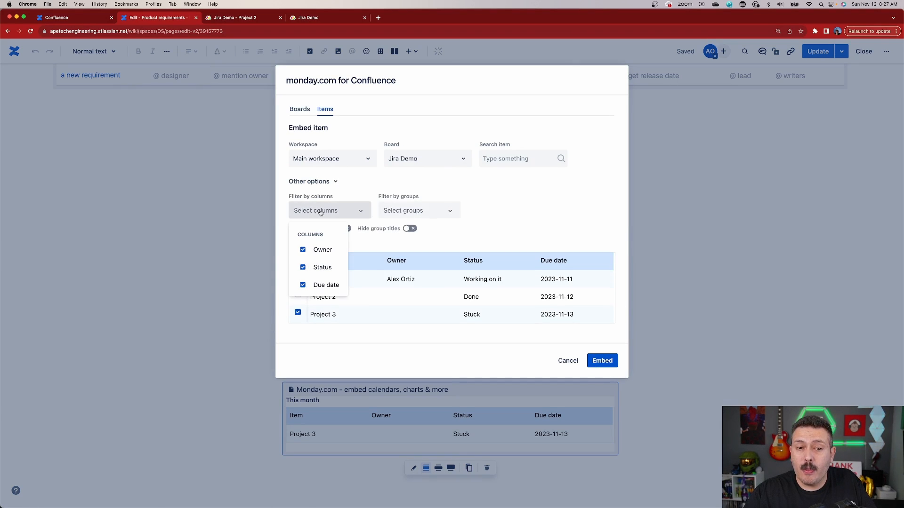
pyautogui.click(409, 210)
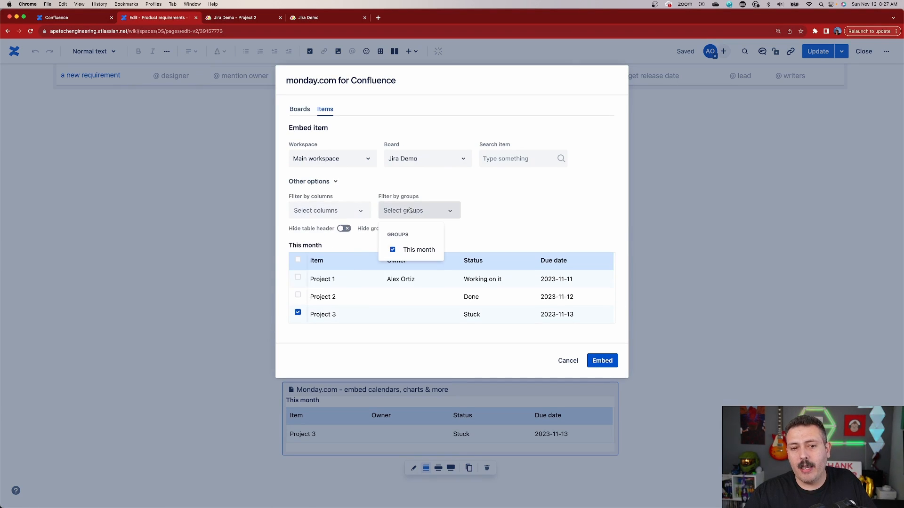
pyautogui.click(312, 212)
pyautogui.click(360, 212)
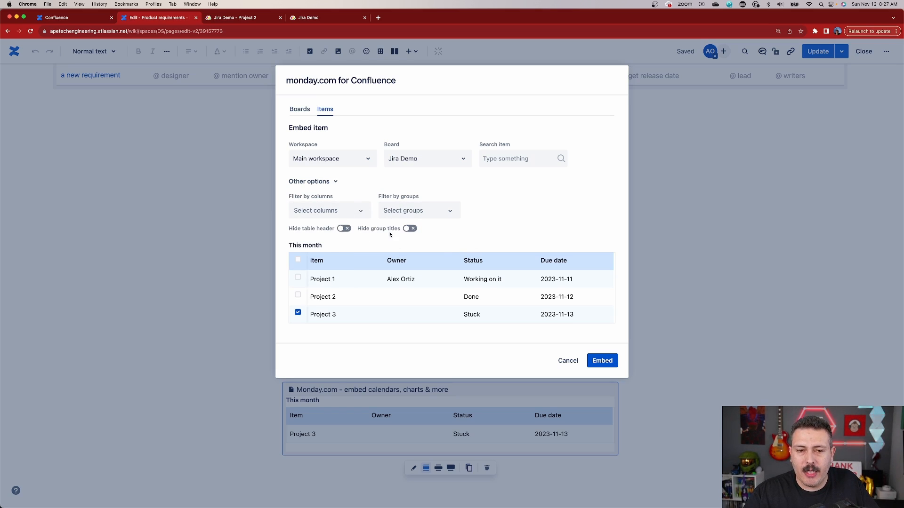
# Step: Try hiding the table header and the group titles, switching each option back off
pyautogui.click(342, 229)
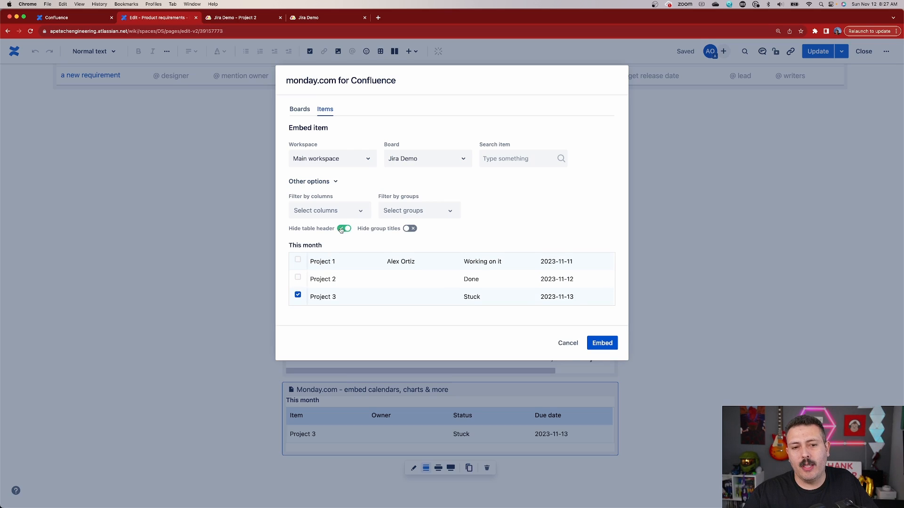
pyautogui.click(342, 228)
pyautogui.click(409, 229)
pyautogui.click(409, 228)
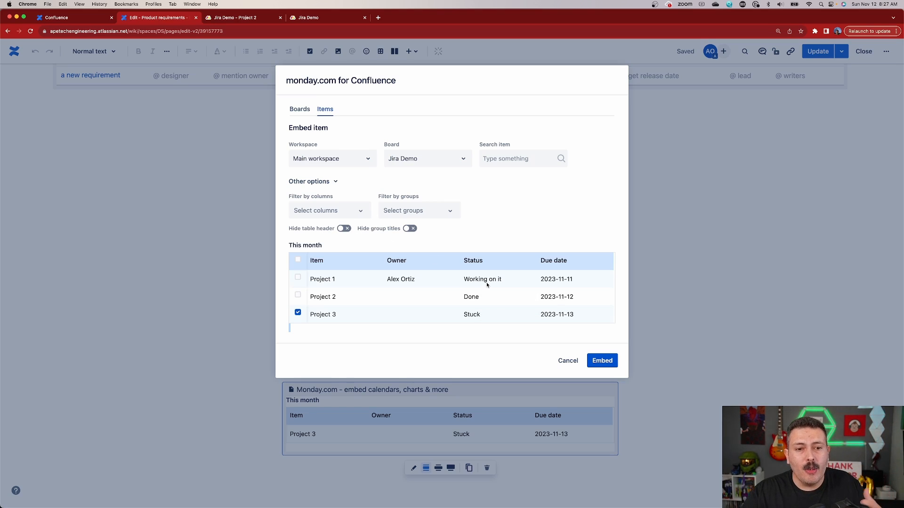
# Step: Remove the Owner column from the embedded item, embed it again, and publish the page update
pyautogui.click(336, 211)
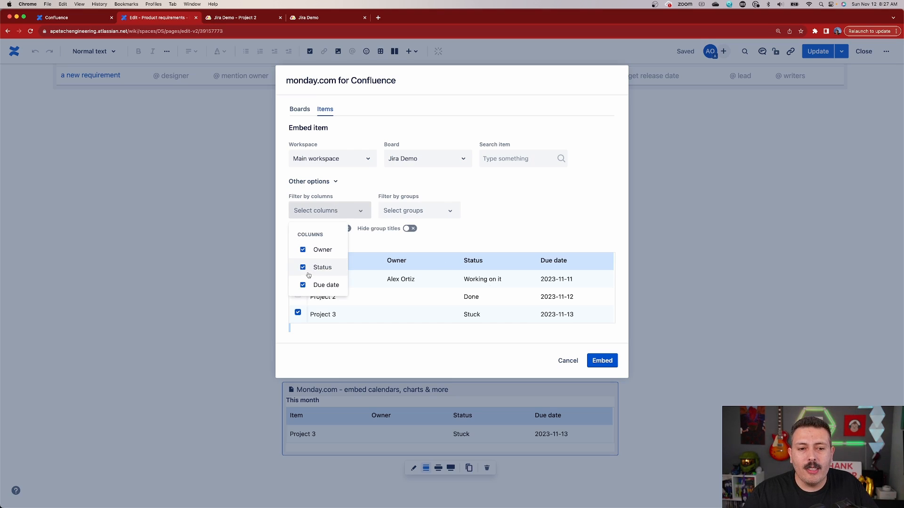
pyautogui.click(303, 251)
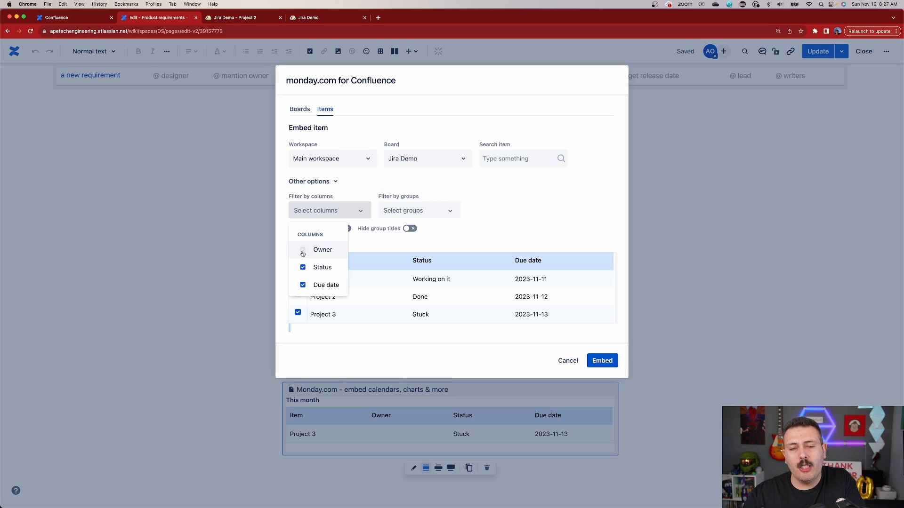
pyautogui.click(603, 361)
pyautogui.click(818, 50)
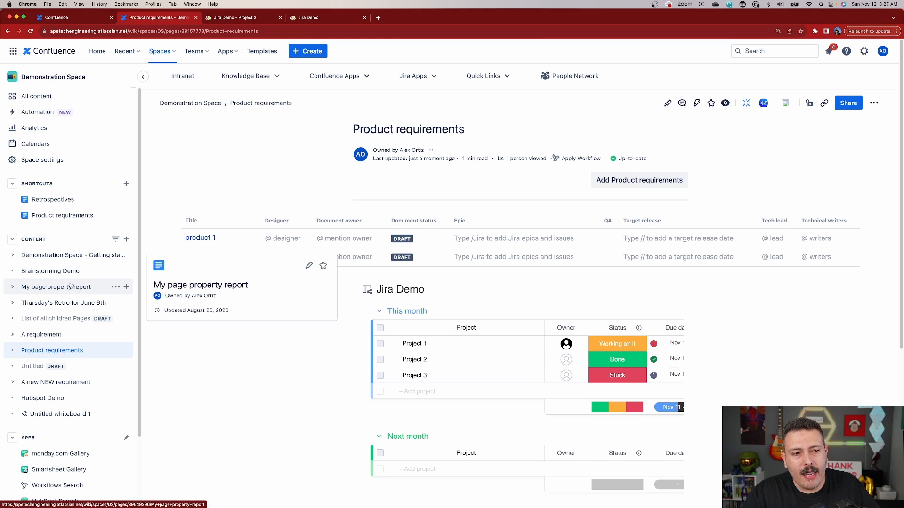
# Step: In the space's monday.com Gallery, preview the shared Board No. 1 and follow its Confluence link to the page
pyautogui.scroll(-4, 66, 301)
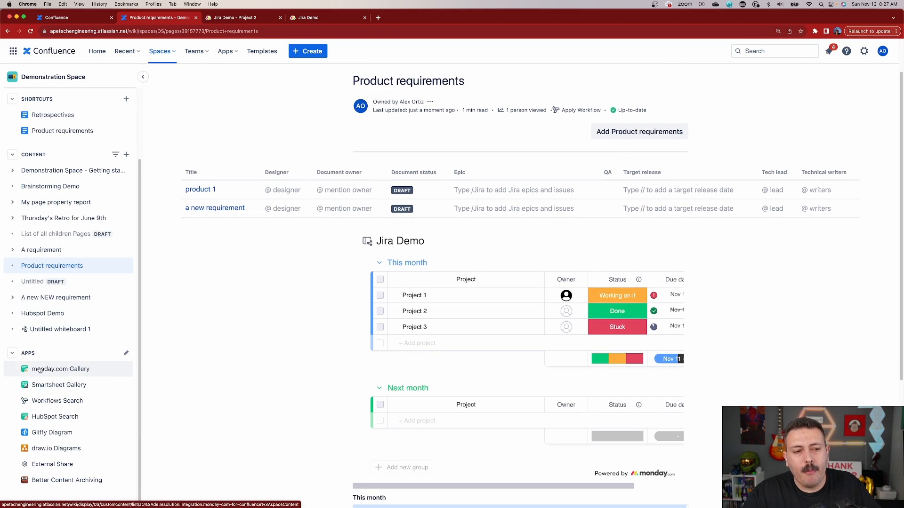
pyautogui.click(55, 369)
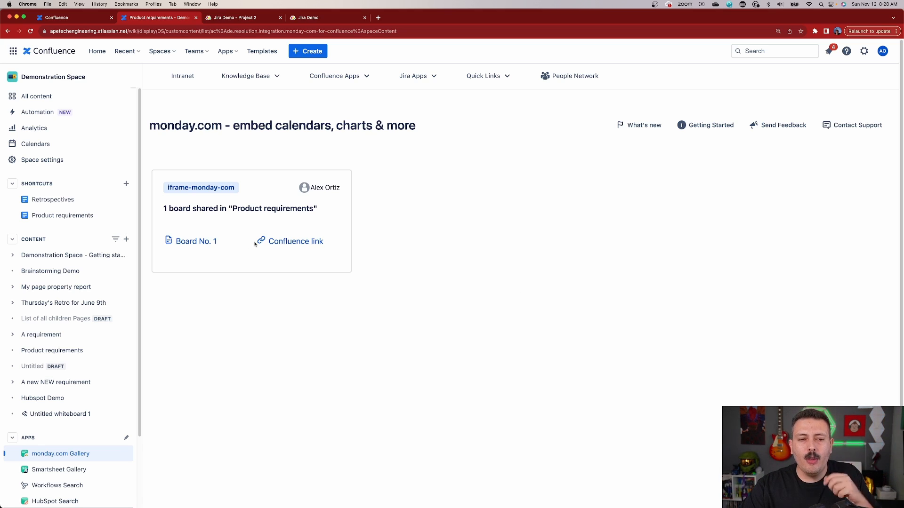
pyautogui.click(205, 244)
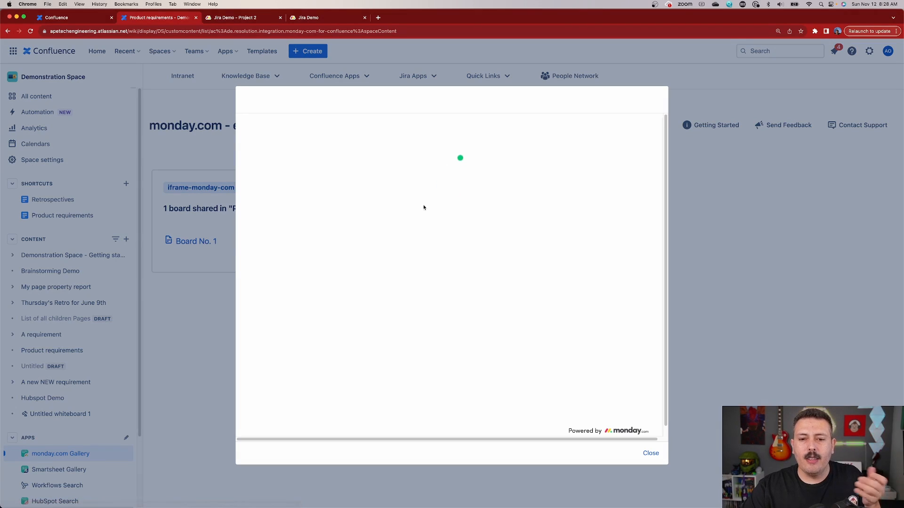
pyautogui.click(650, 452)
pyautogui.click(305, 244)
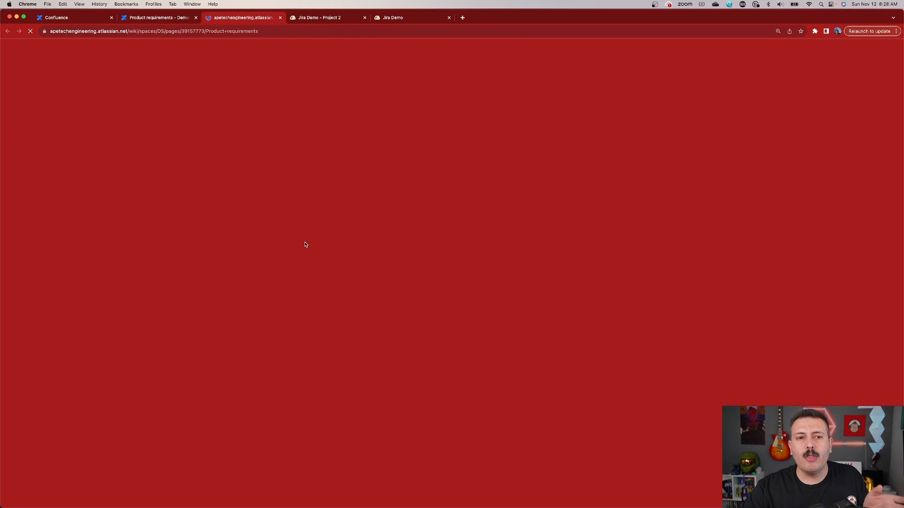